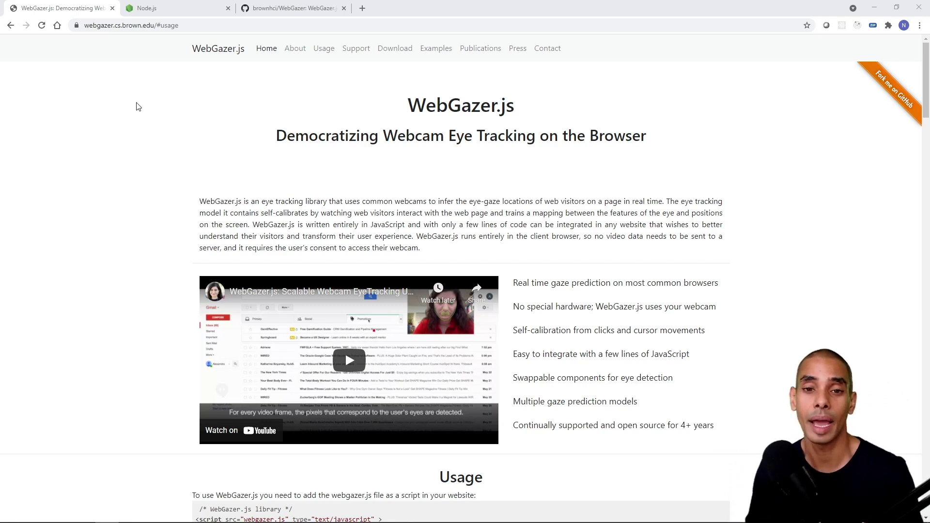
Look over the Node.js download page and the brownhci/WebGazer repository page on GitHub
left_click(157, 8)
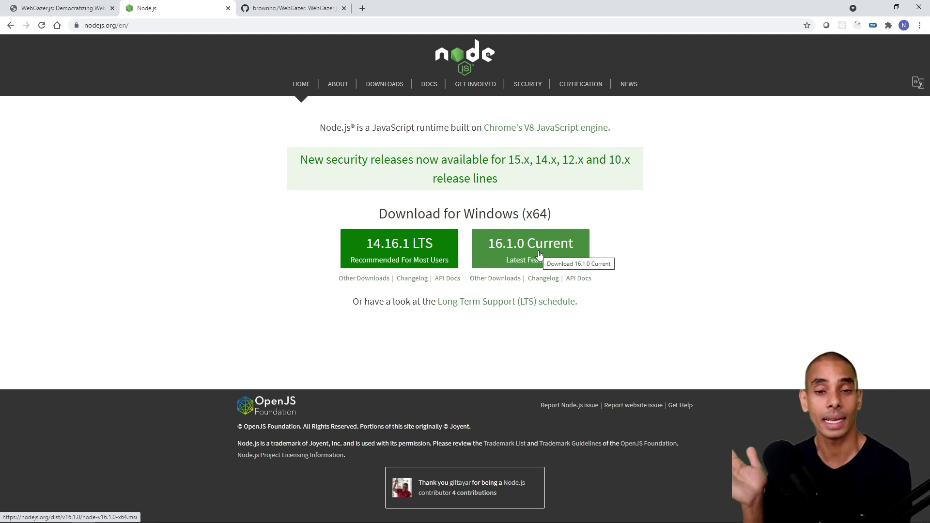
left_click(291, 8)
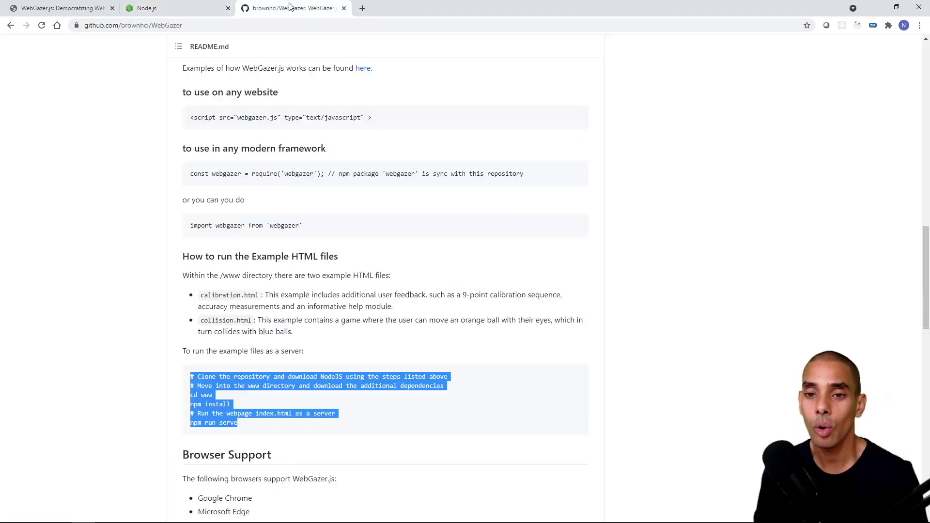
scroll(152, 89, "up", 5)
scroll(151, 89, "up", 10)
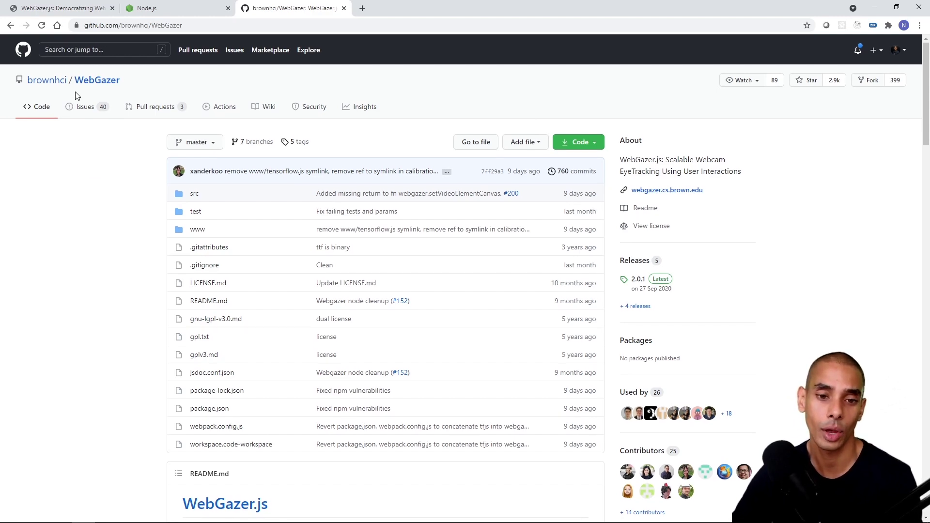
scroll(75, 95, "up", 5)
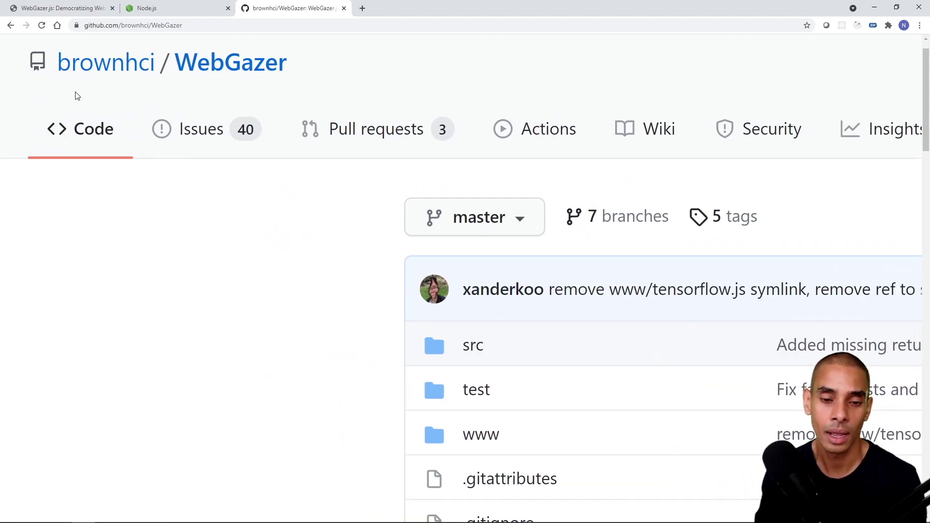
mouse_move(83, 72)
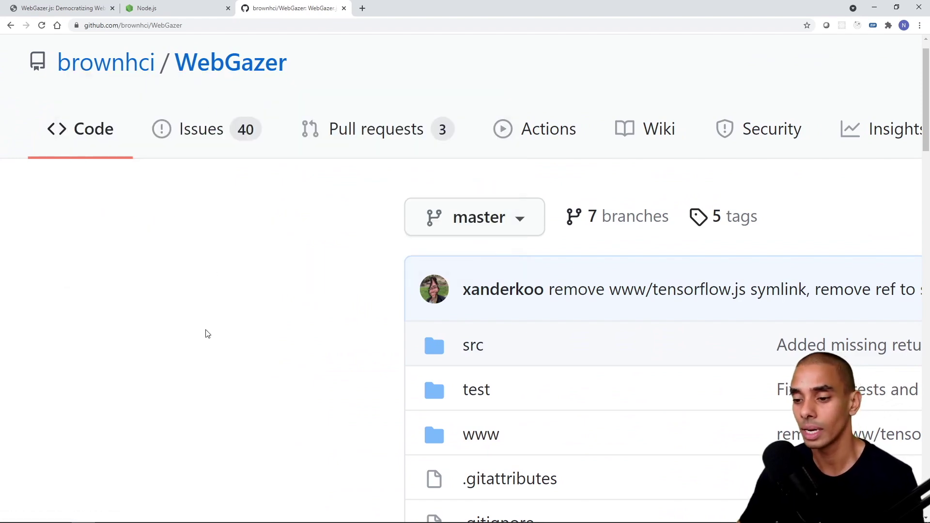
scroll(207, 333, "down", 5)
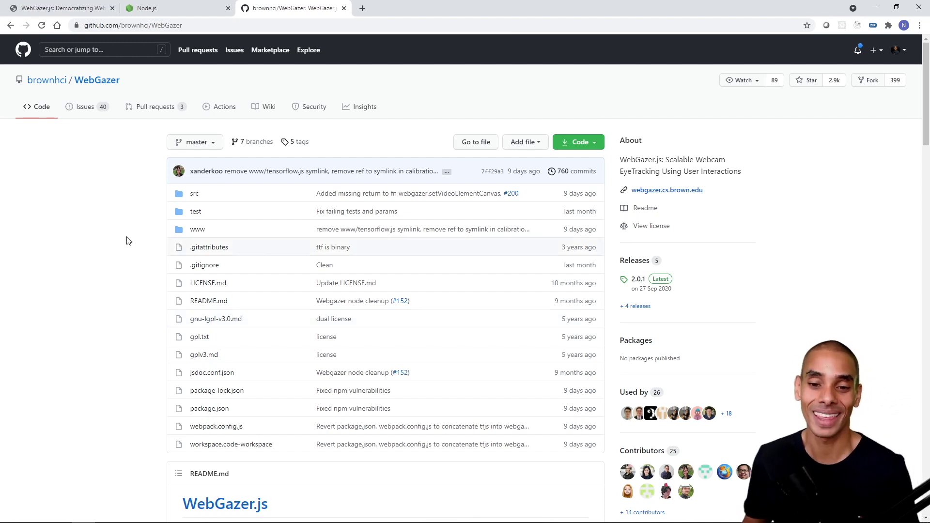
left_click(196, 24)
key("ctrl+c")
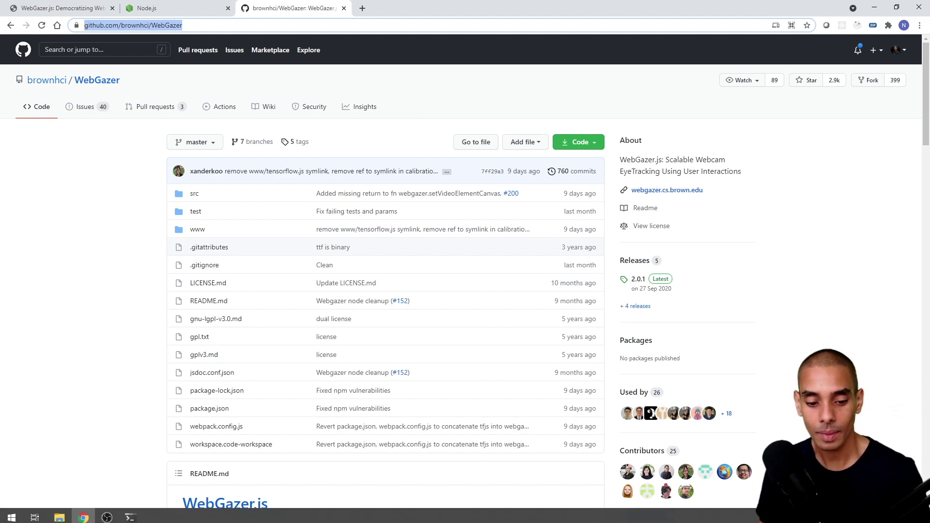
key("alt+Tab")
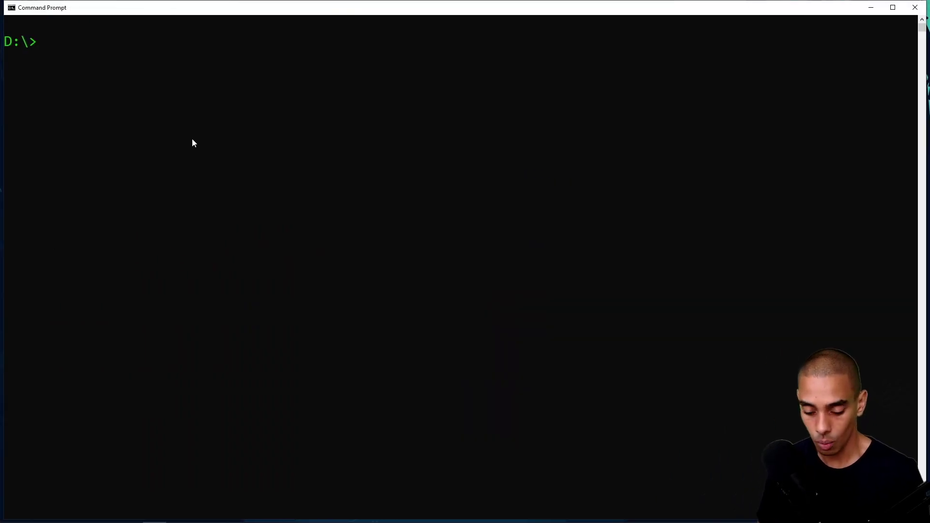
type("git clone")
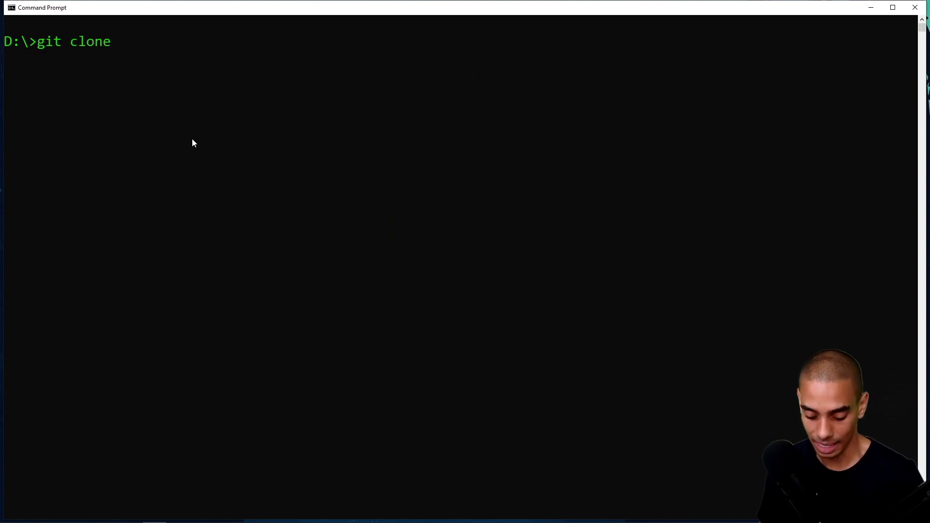
key("ctrl+v")
left_click_drag(40, 46, 289, 49)
left_click_drag(347, 50, 410, 53)
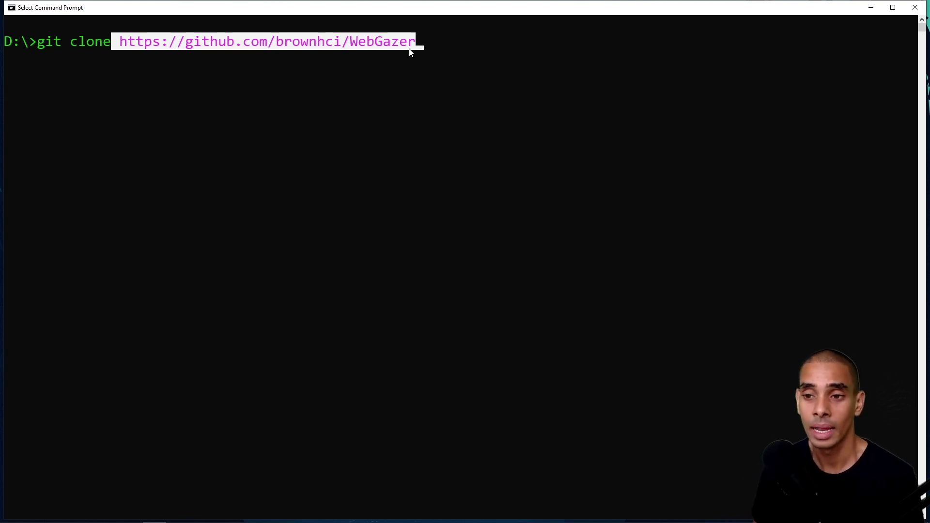
left_click(410, 49)
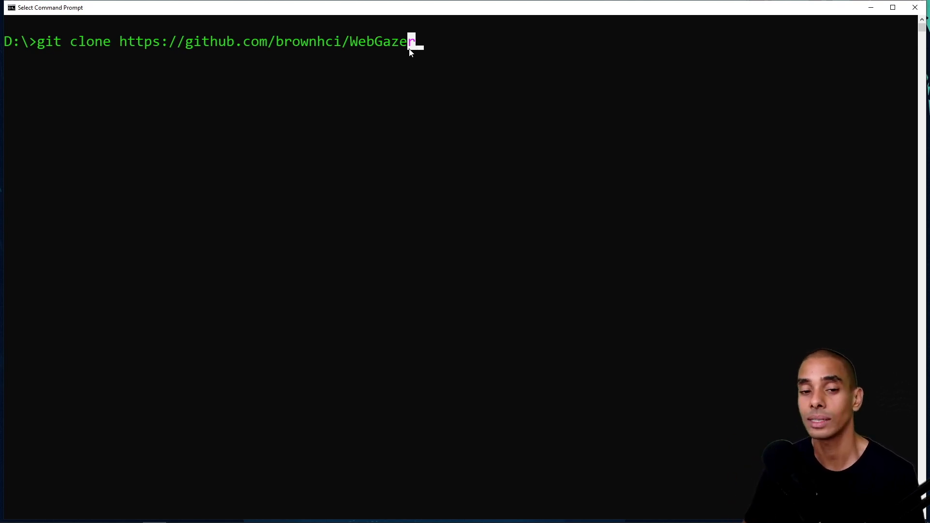
key("Escape")
left_click(893, 7)
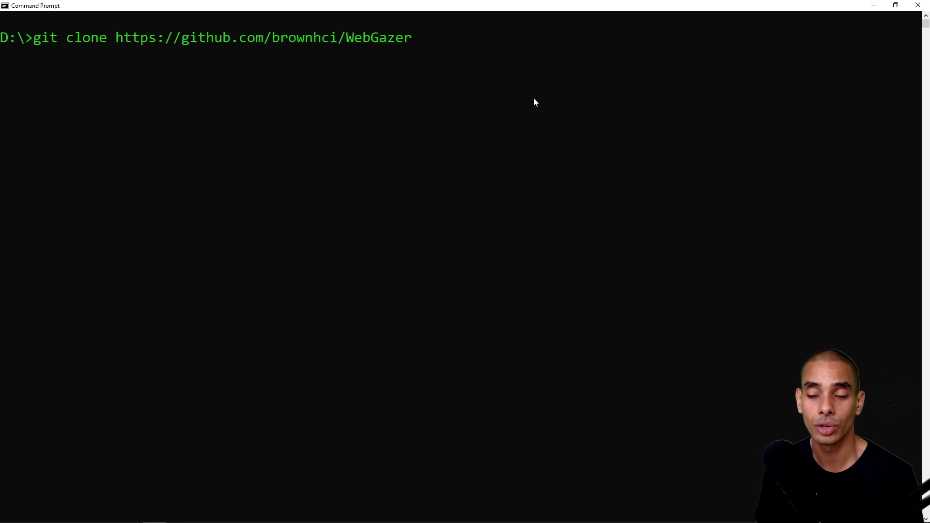
key("Return")
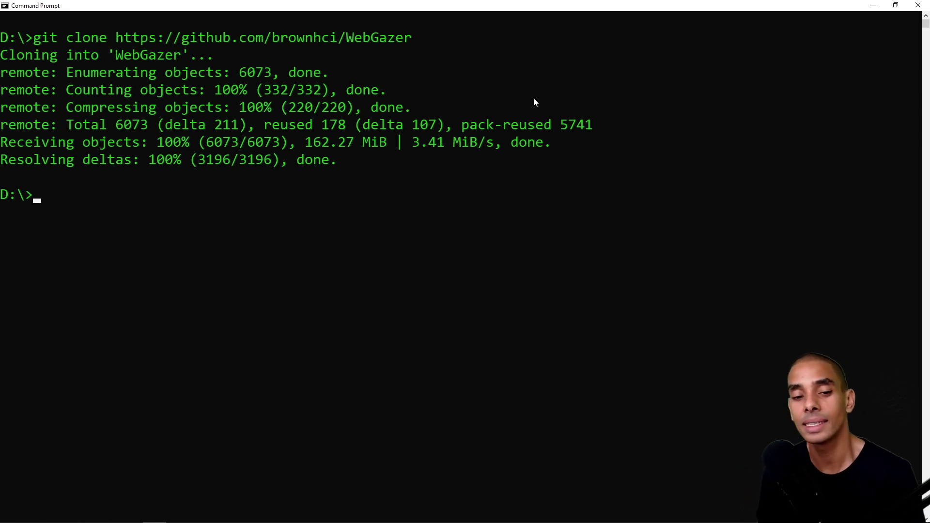
Review the clone output, examine the cloned WebGazer folder on drive D: in File Explorer, and close that window
left_click_drag(1, 145, 403, 145)
left_click_drag(8, 169, 363, 165)
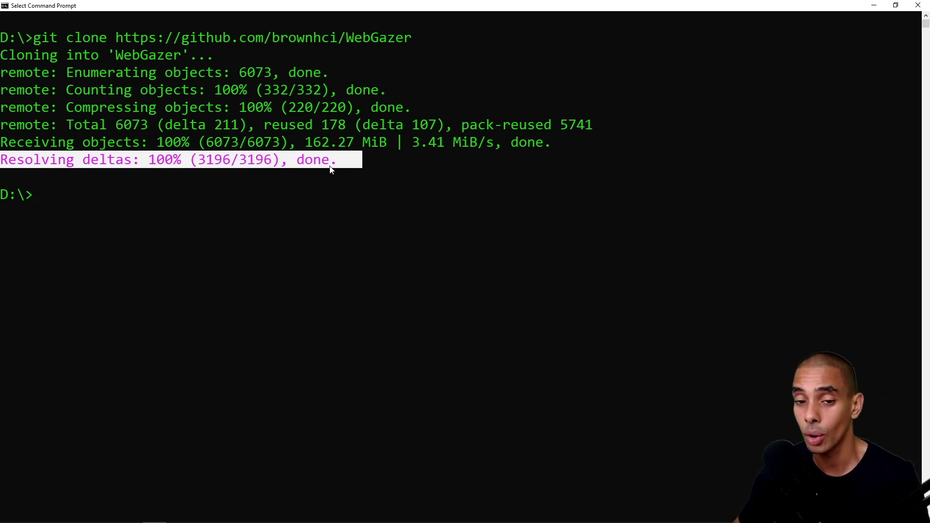
mouse_move(104, 520)
left_click(59, 517)
left_click(68, 270)
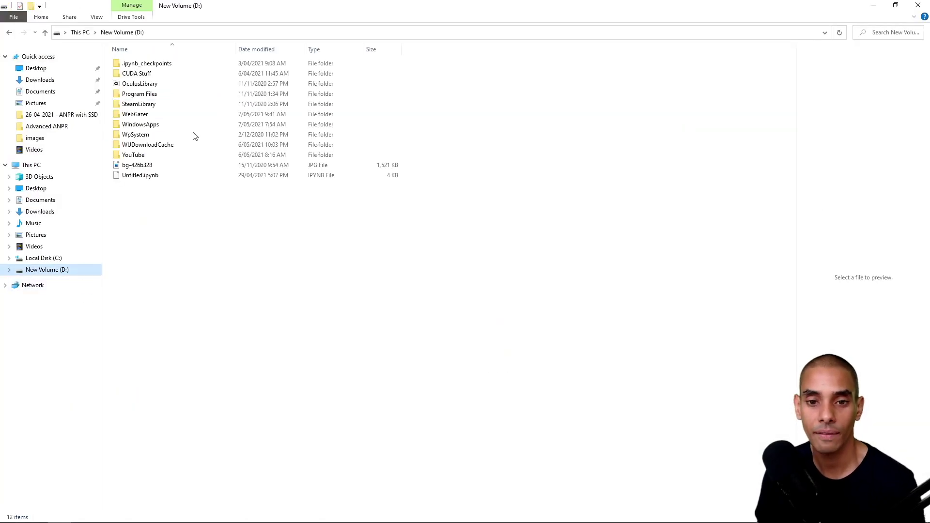
left_click(140, 117)
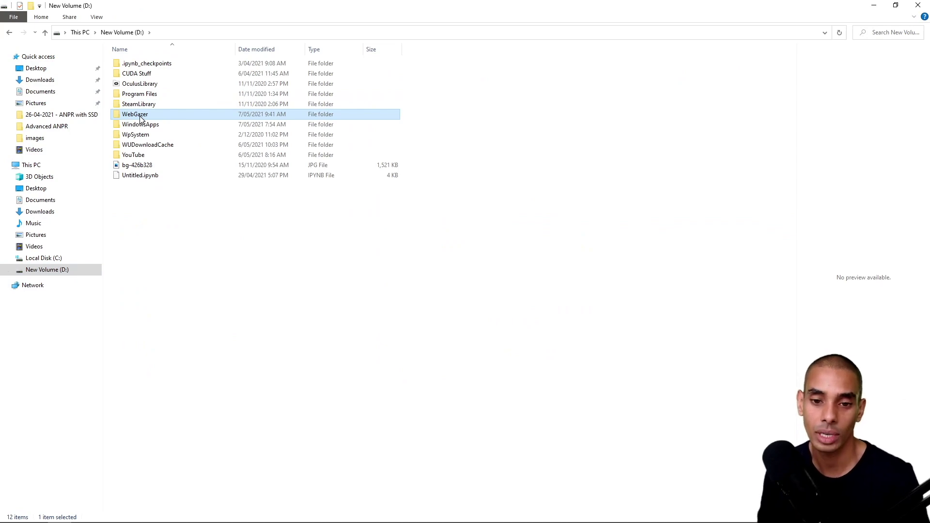
double_click(138, 117)
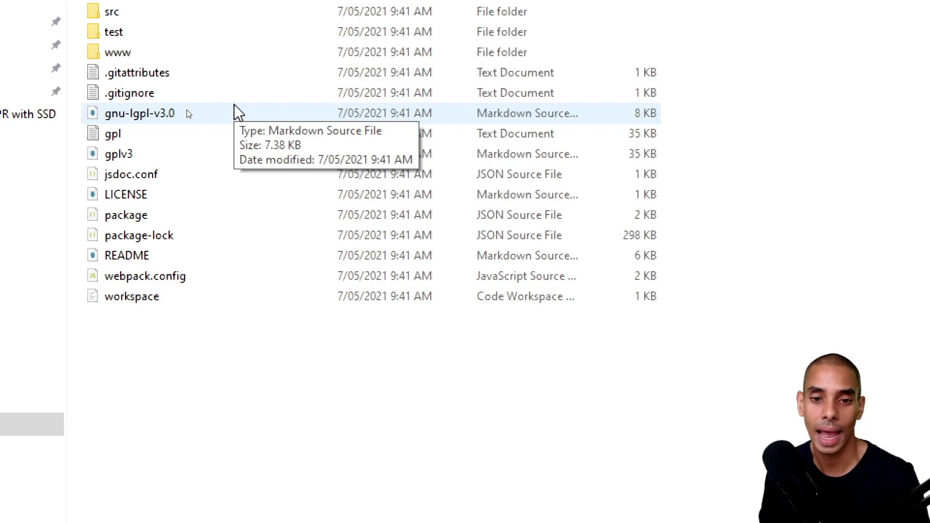
key("super")
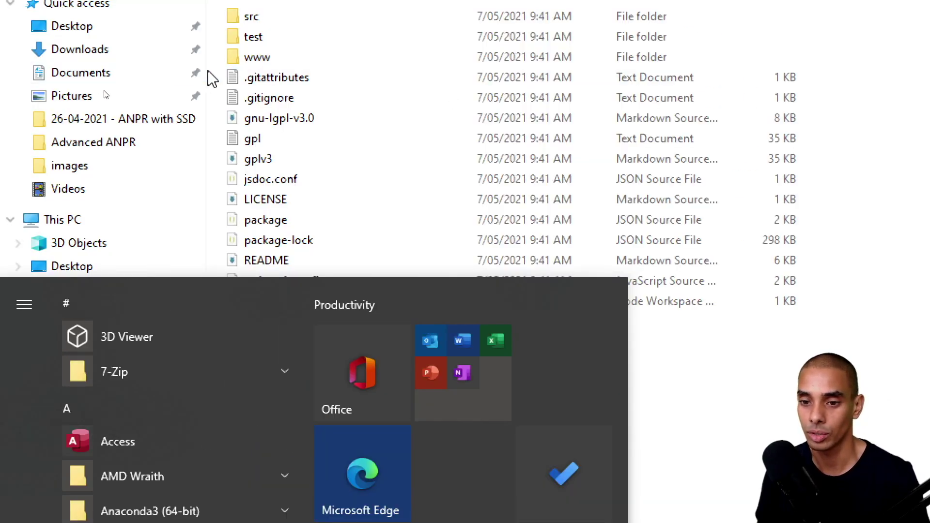
left_click(212, 79)
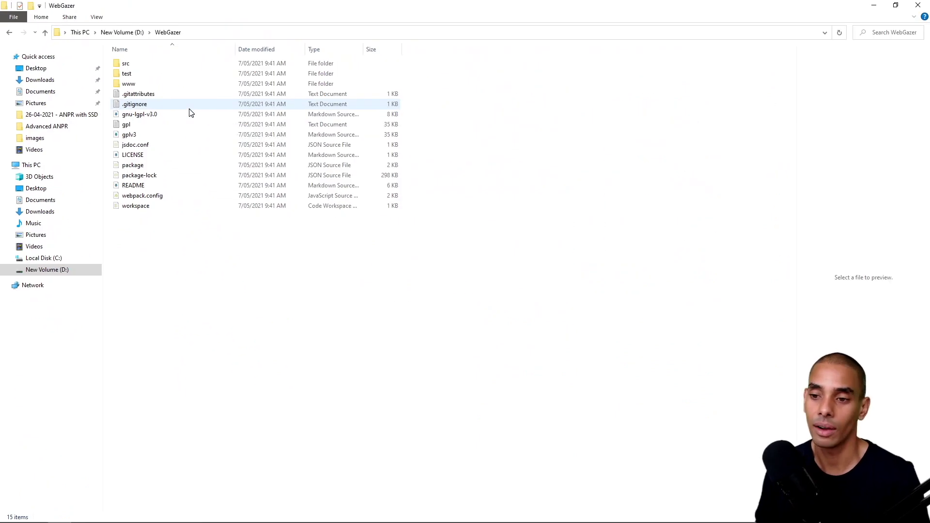
left_click(917, 5)
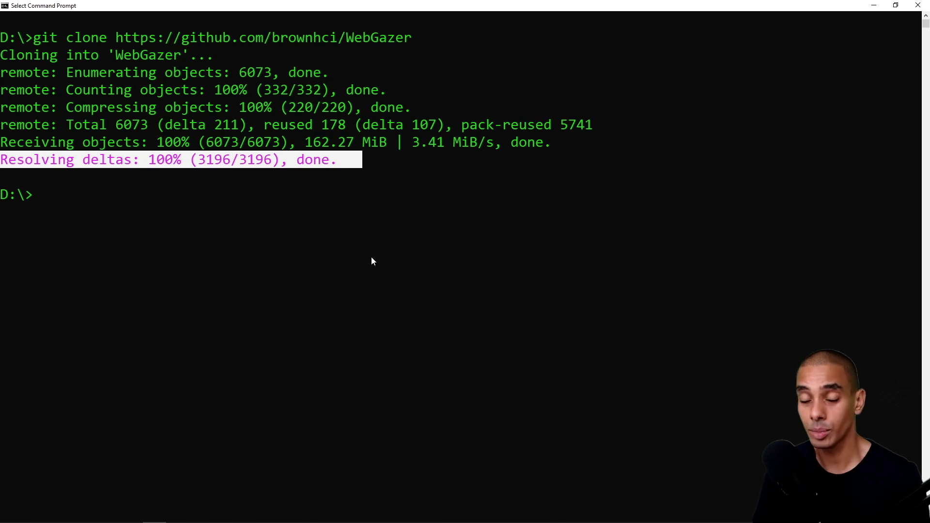
Change into the WebGazer folder with cd WebGazer and open it in Visual Studio Code with code
key("Escape")
type("cd Web")
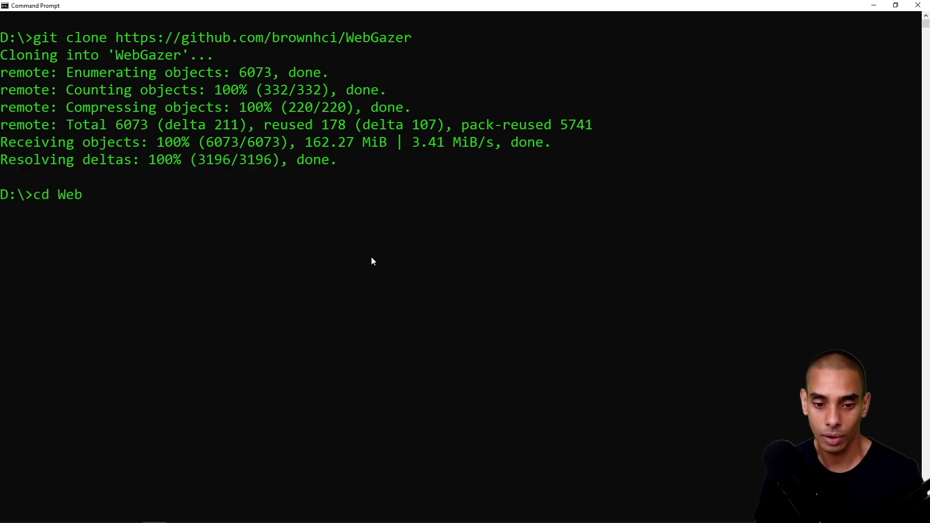
type("Gazer")
key("Return")
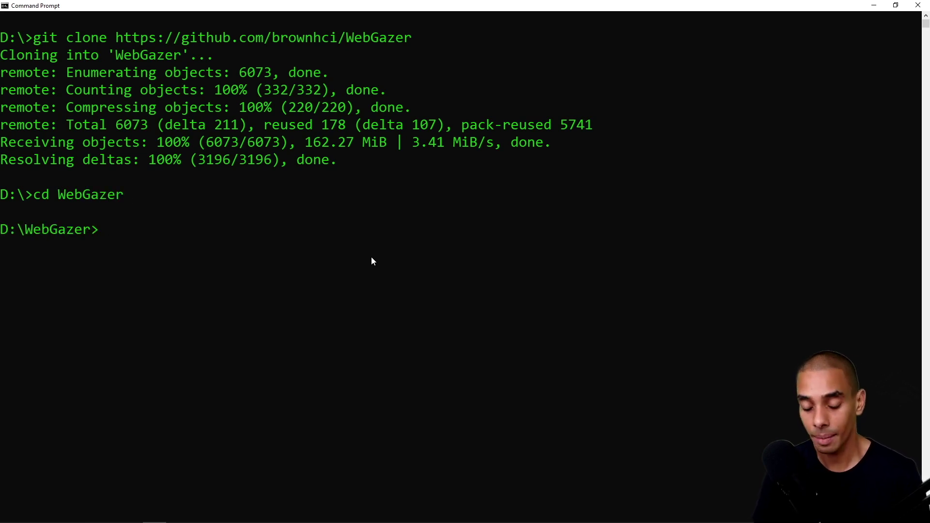
type("code .")
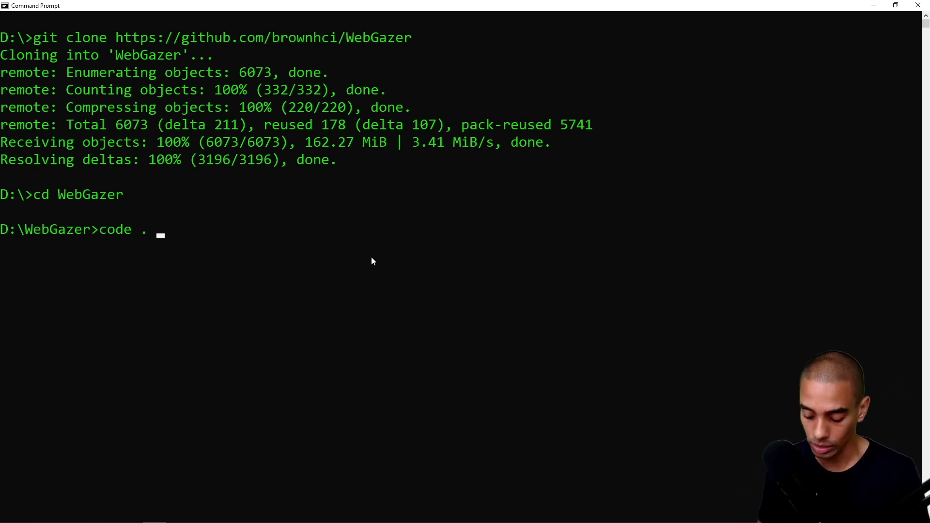
key("Return")
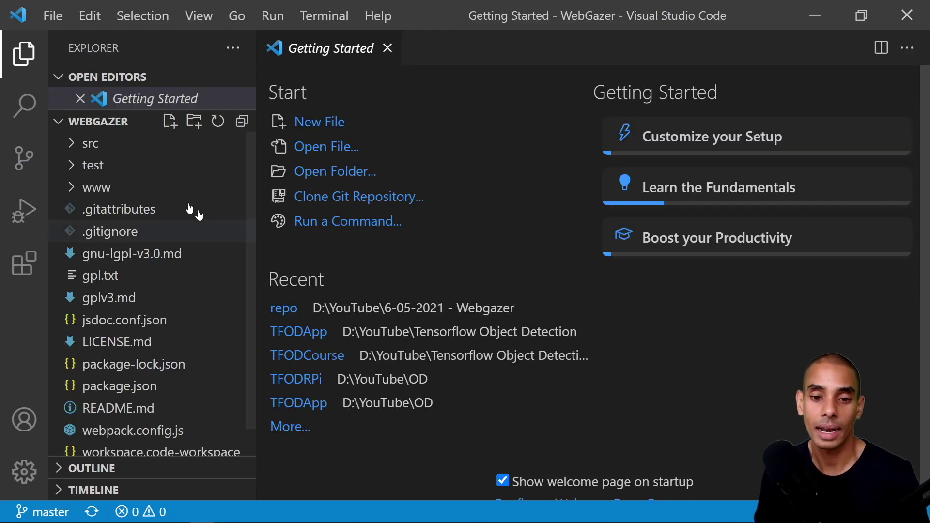
Close the Getting Started page and dismiss the WSL extension notification
left_click(97, 121)
left_click(97, 121)
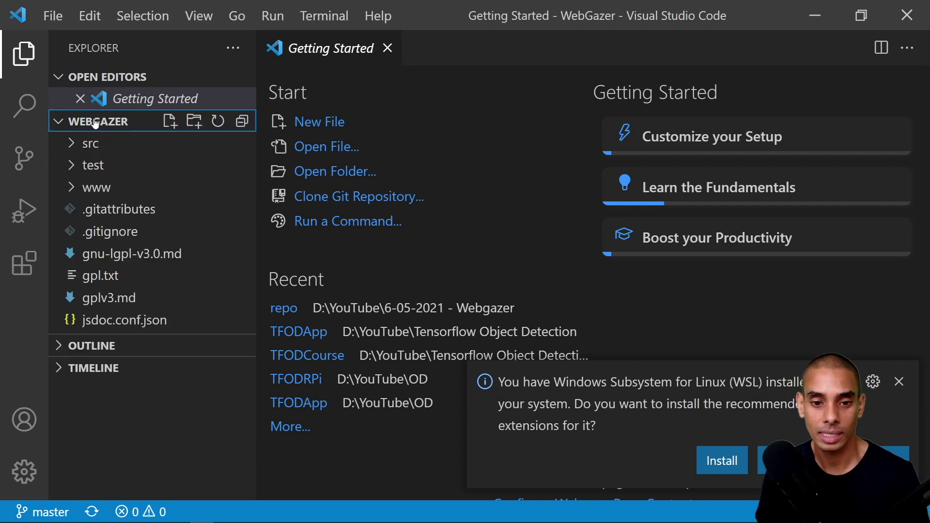
left_click(388, 50)
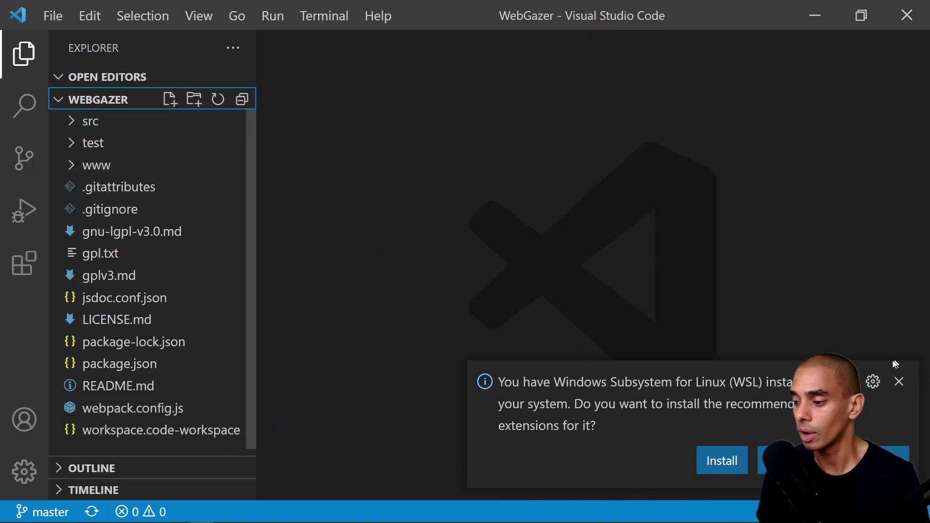
left_click(900, 382)
left_click(899, 382)
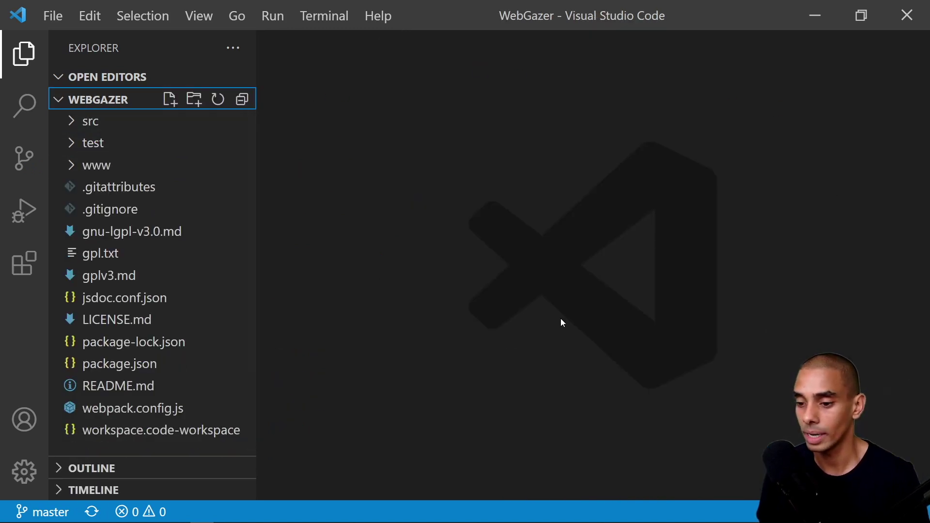
Examine the contents of the project's www folder in the file tree, then collapse it
scroll(168, 228, "down", 1)
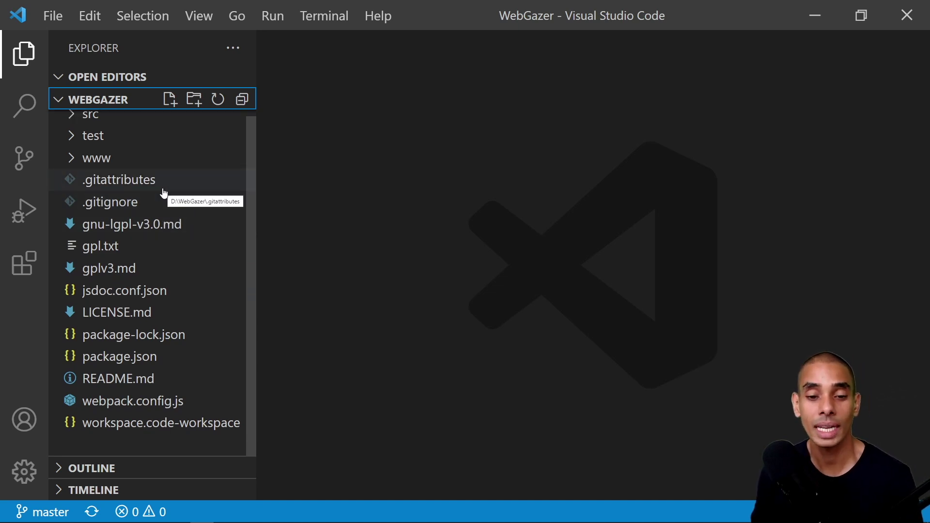
left_click(99, 165)
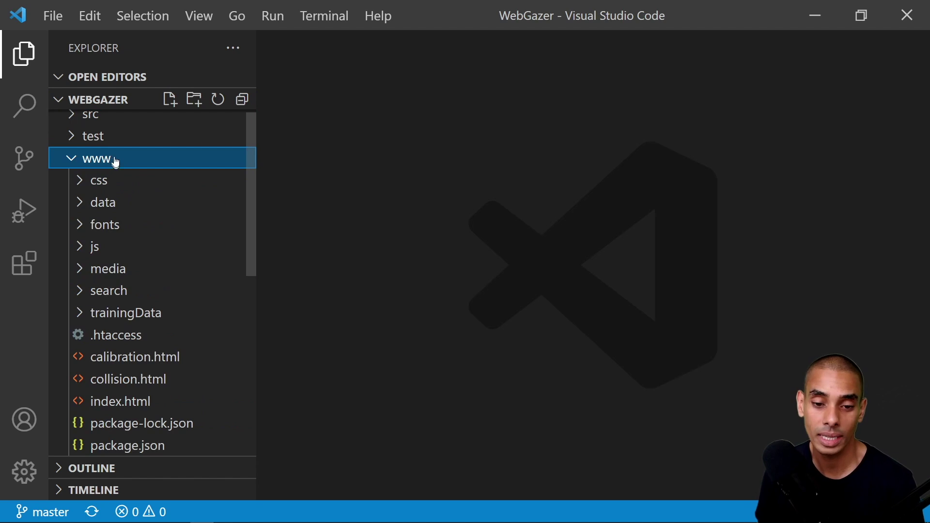
left_click(74, 165)
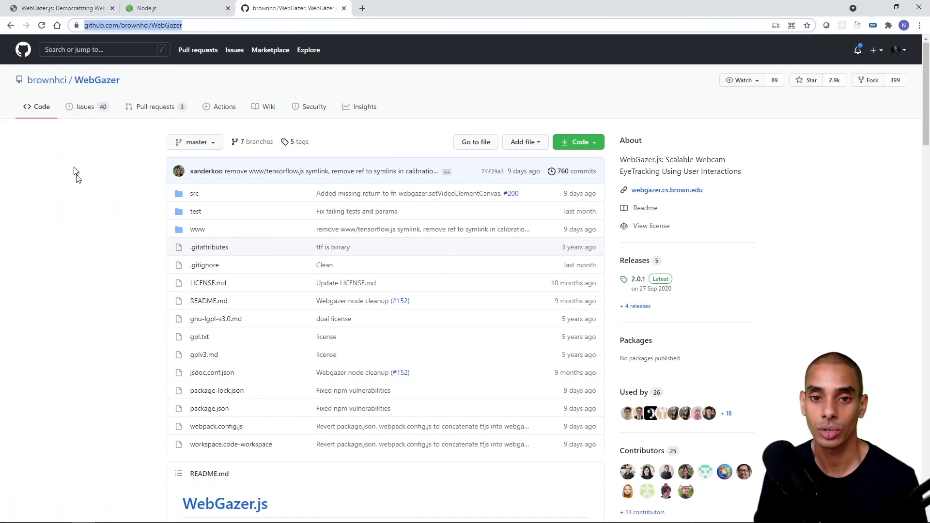
In the browser, examine the WebGazer README's commands for running the example files as a server
scroll(77, 174, "down", 14)
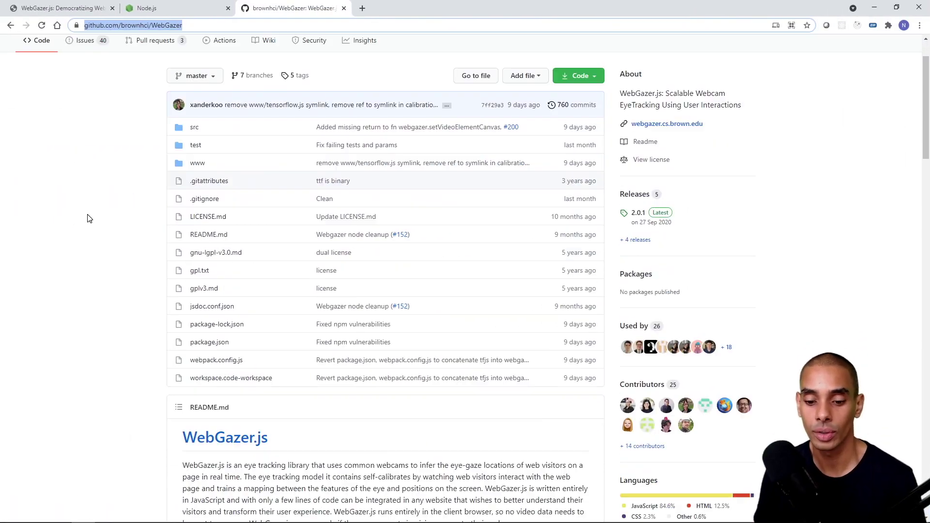
scroll(121, 155, "down", 7)
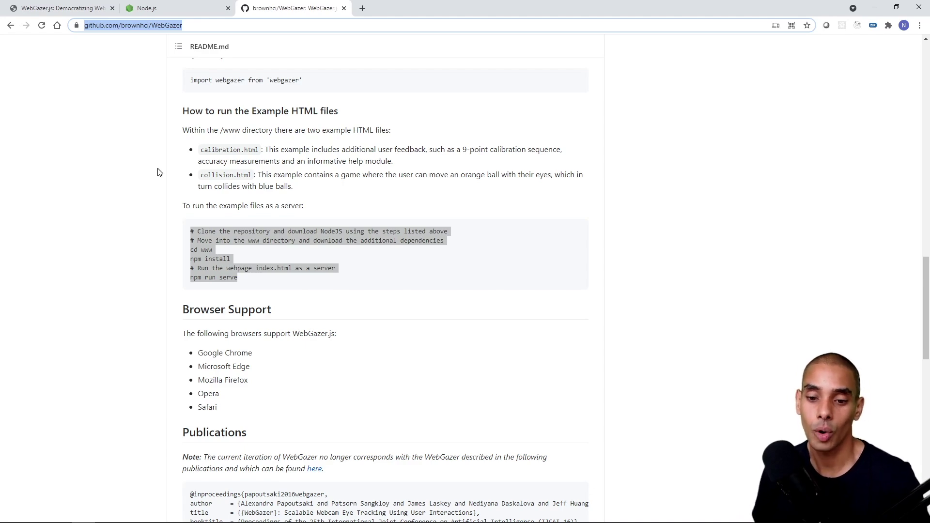
left_click(200, 258)
triple_click(203, 250)
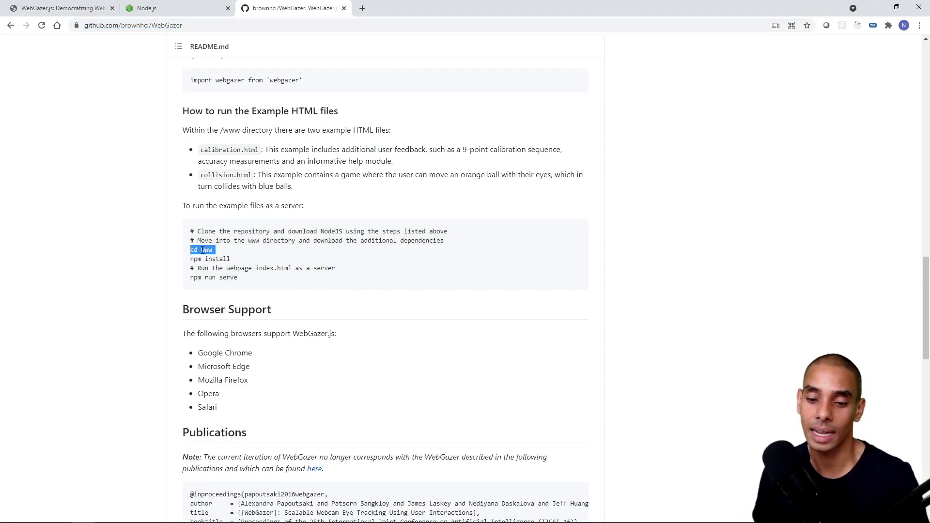
scroll(203, 250, "up", 5)
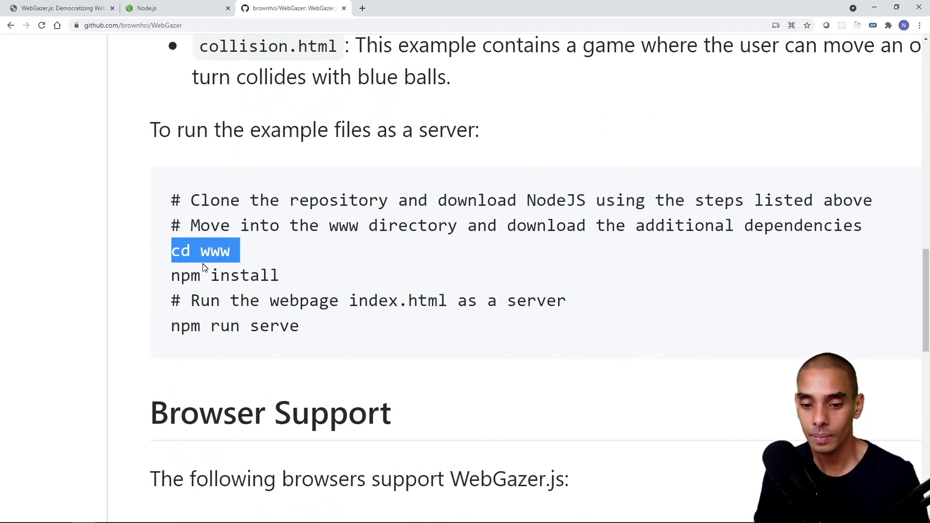
triple_click(195, 275)
triple_click(191, 326)
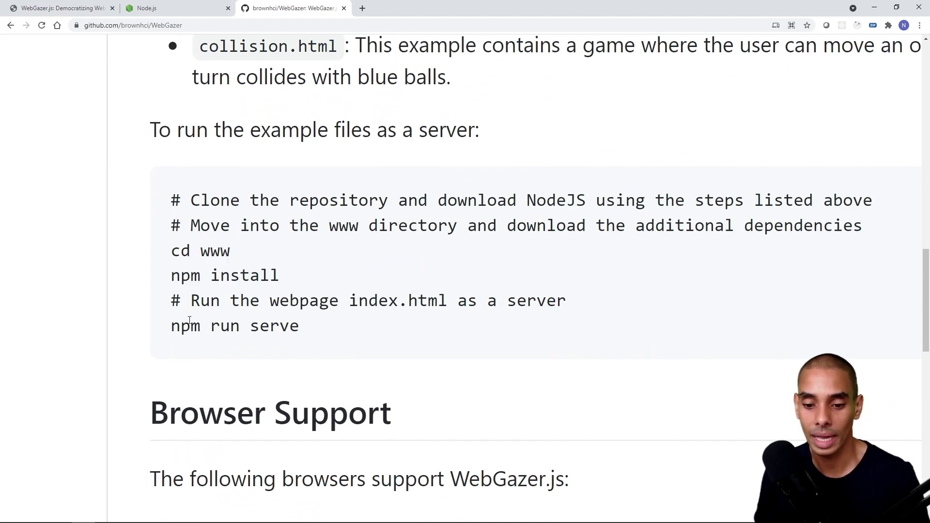
Switch to Visual Studio Code and open an integrated terminal in the WebGazer folder, reducing the terminal's height
scroll(299, 315, "down", 5)
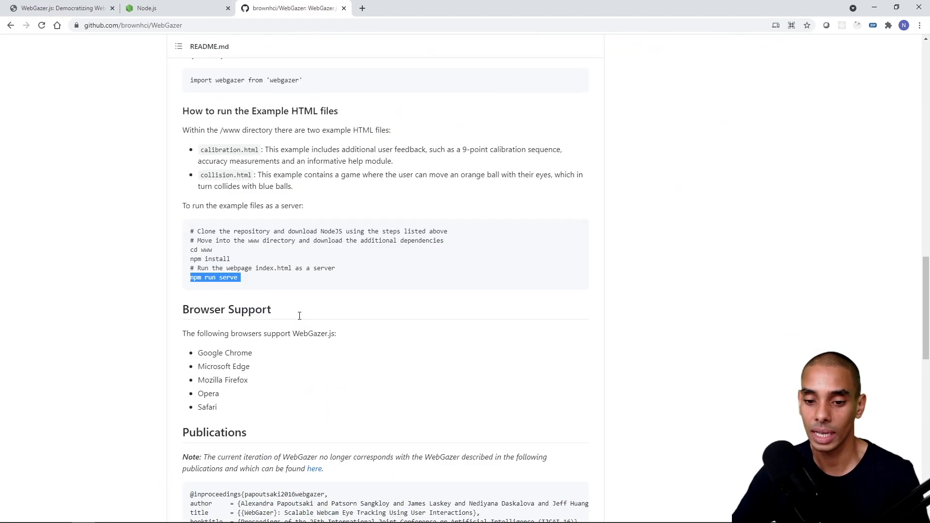
left_click(285, 302)
key("alt+Tab")
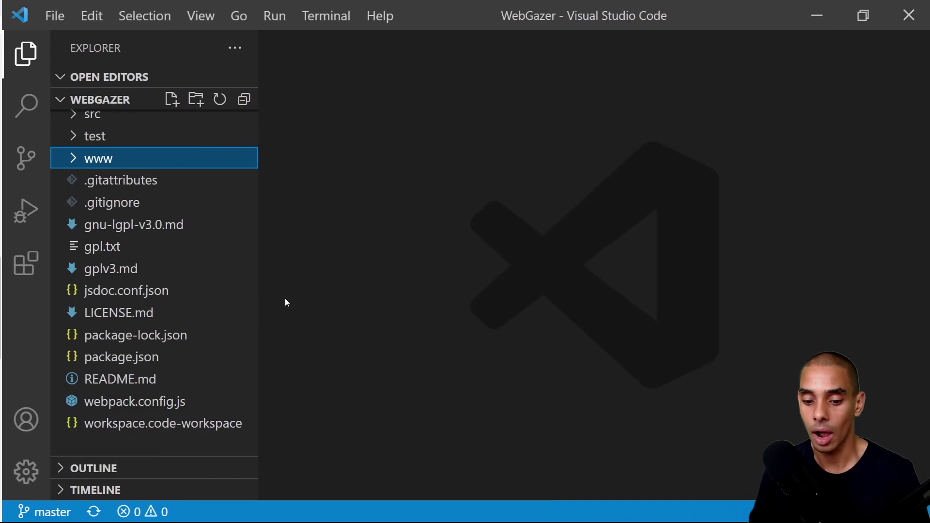
key("ctrl+grave")
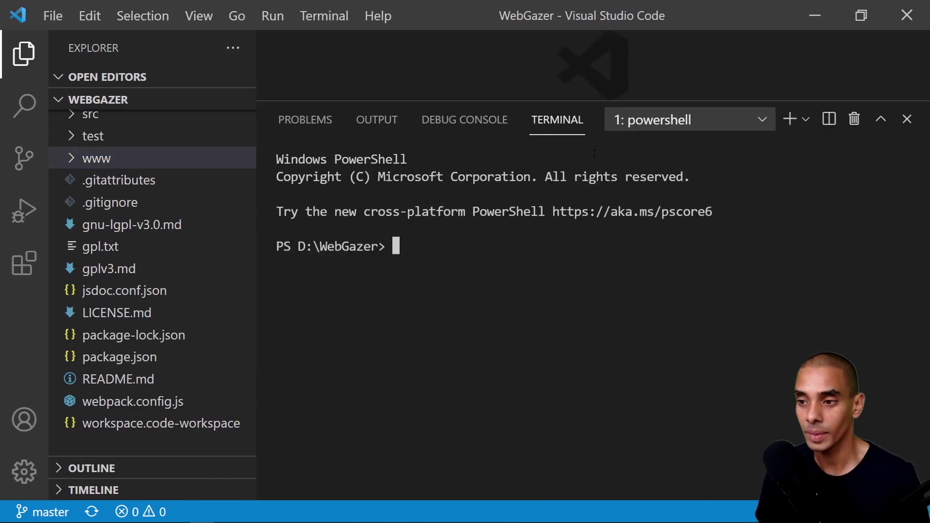
left_click_drag(595, 101, 597, 156)
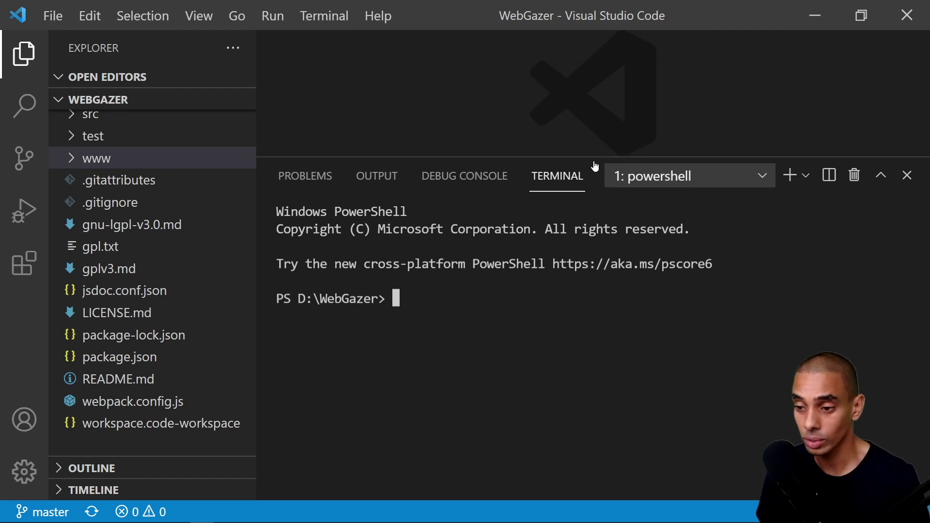
Change into the www folder with cd www and install its dependencies with npm install
type("cd wwww")
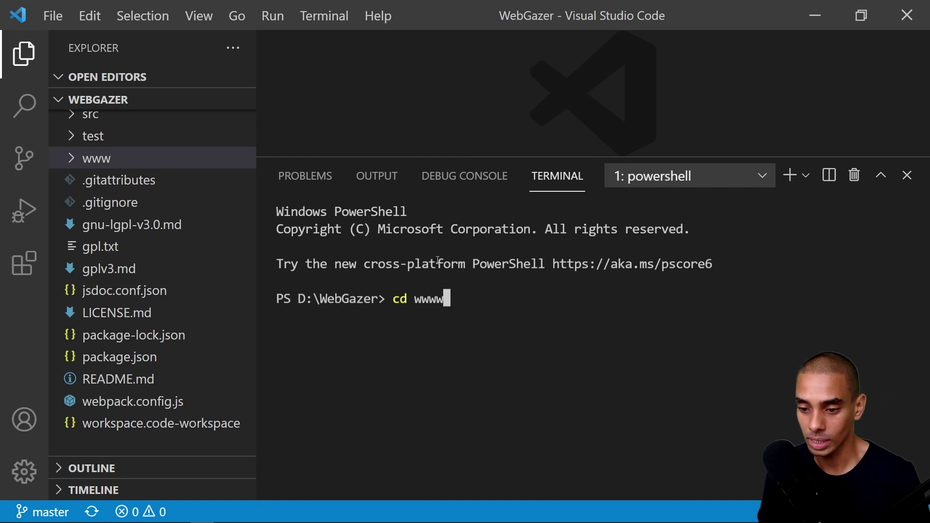
double_click(426, 300)
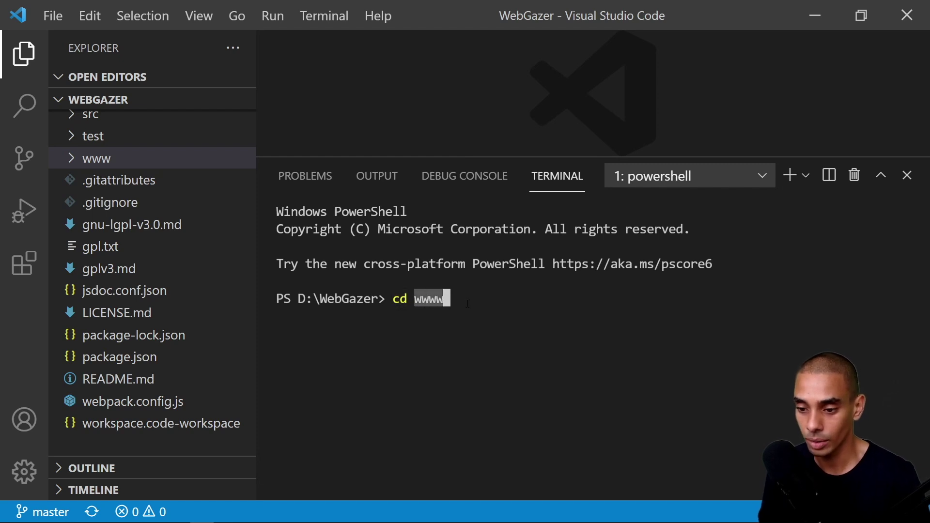
key("BackSpace")
key("Return")
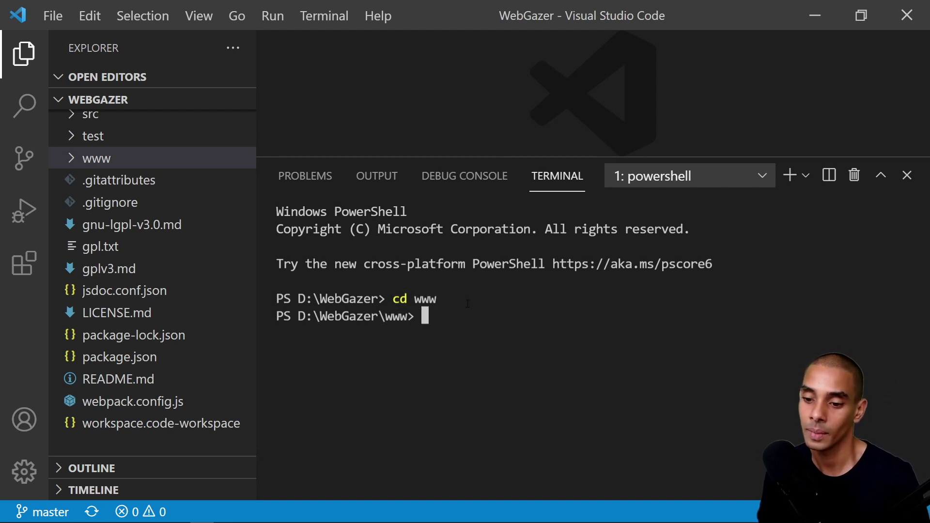
type("npm install")
key("Return")
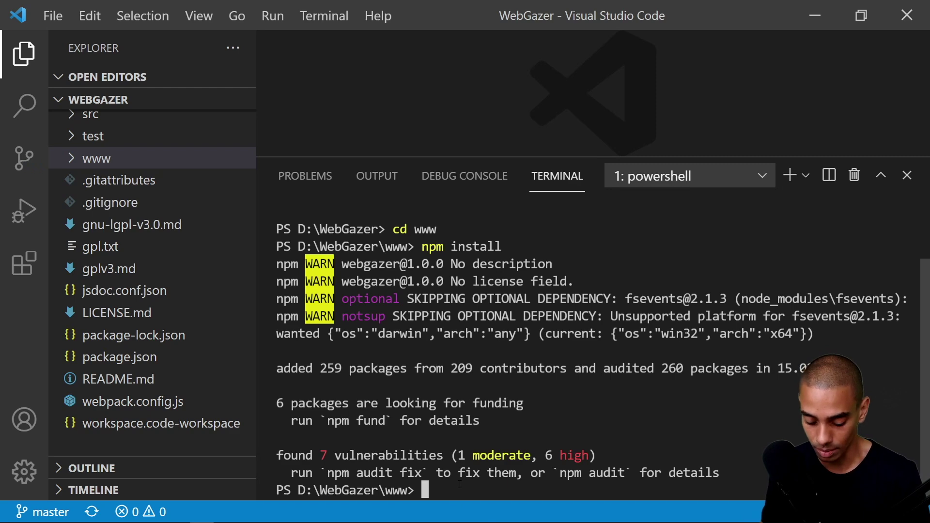
Clear the terminal with cls and serve the example pages with npm run serve
type("cls")
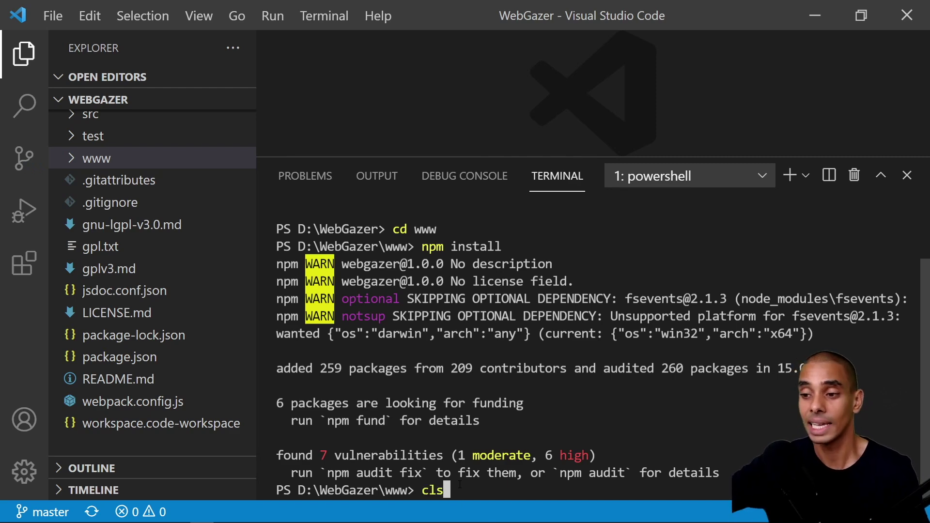
key("Return")
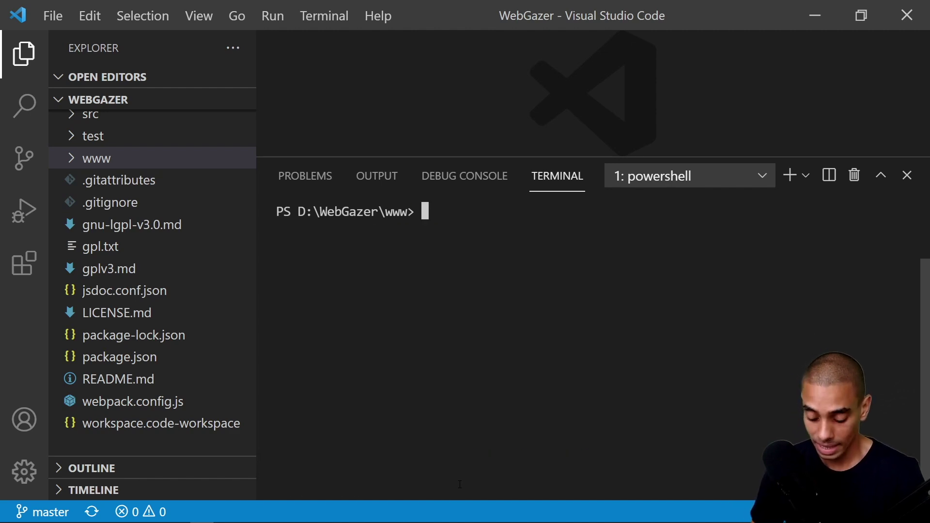
type("npm run serve")
key("Return")
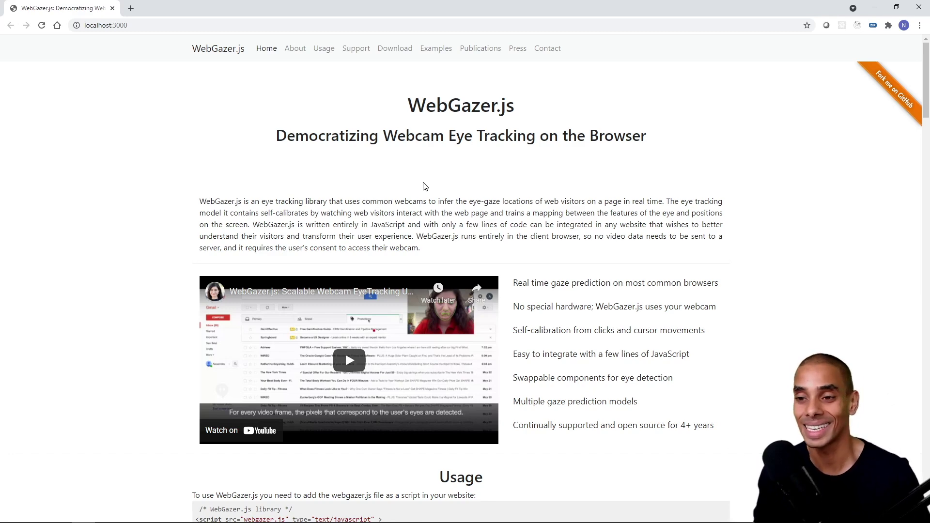
Open the Calibration on Empty Page live demo from the site's examples and start the calibration
left_click(436, 48)
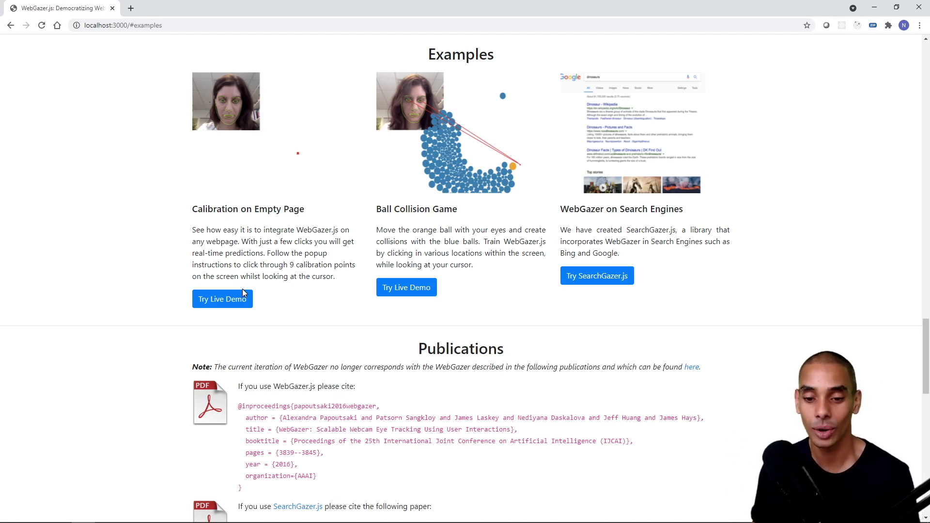
left_click(219, 300)
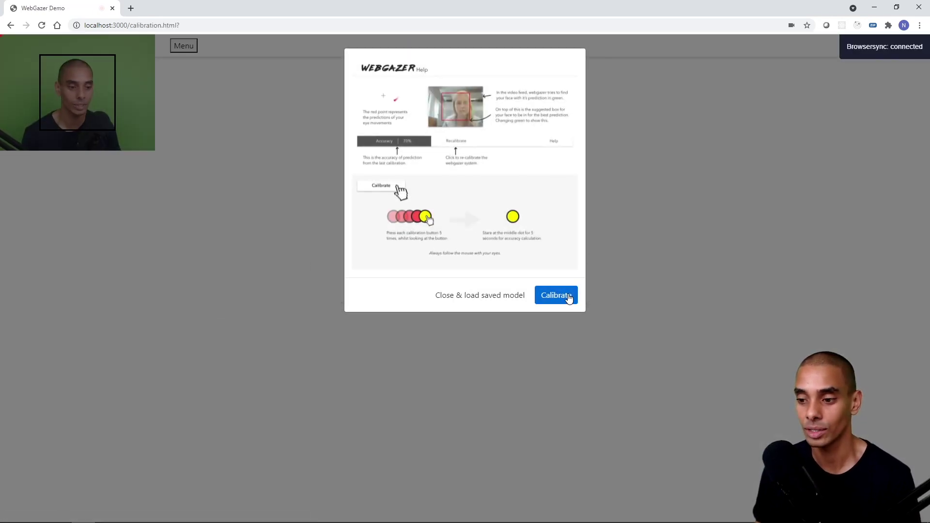
left_click(571, 303)
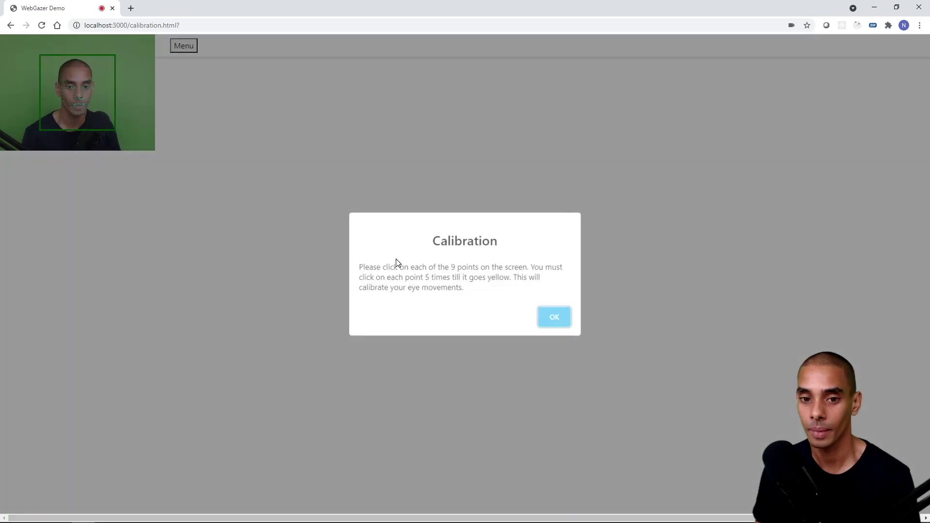
left_click(558, 318)
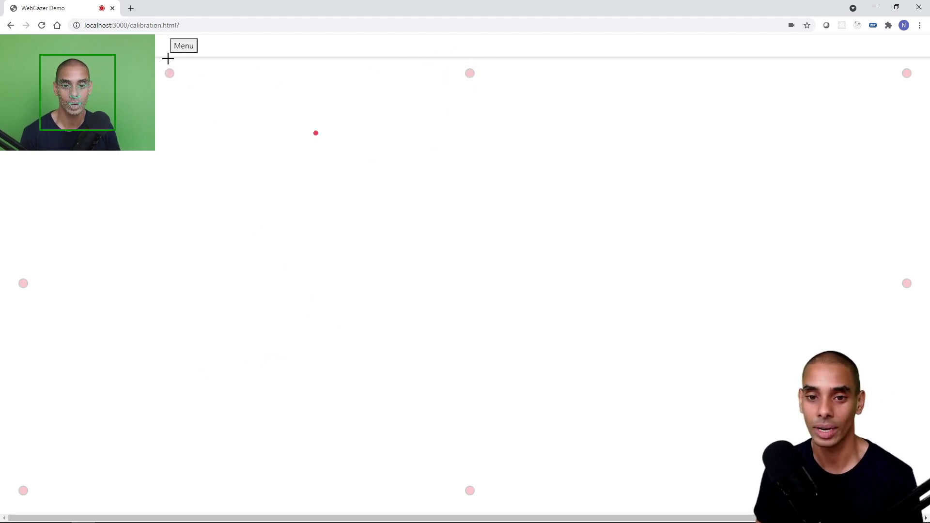
Inspect the calibration points up close, then complete all five selections of the upper-left point
scroll(168, 74, "up", 5)
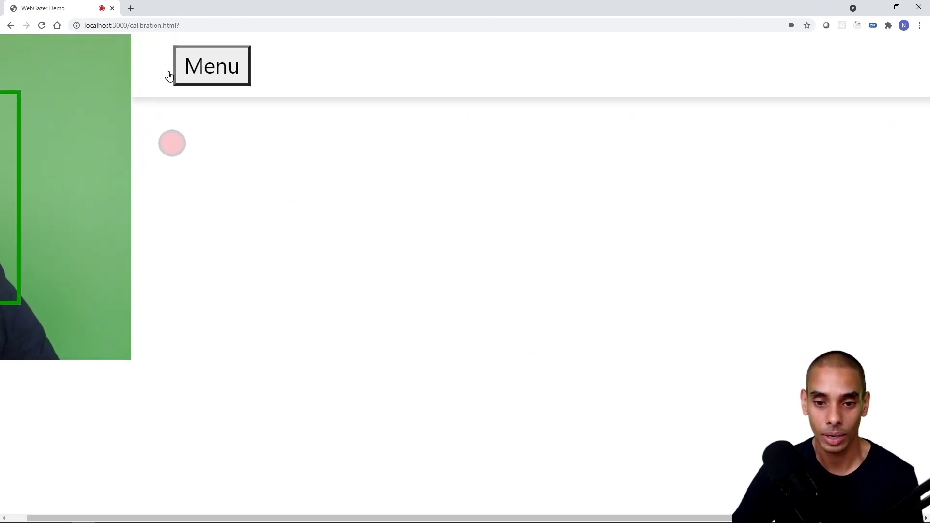
scroll(166, 153, "right", 5)
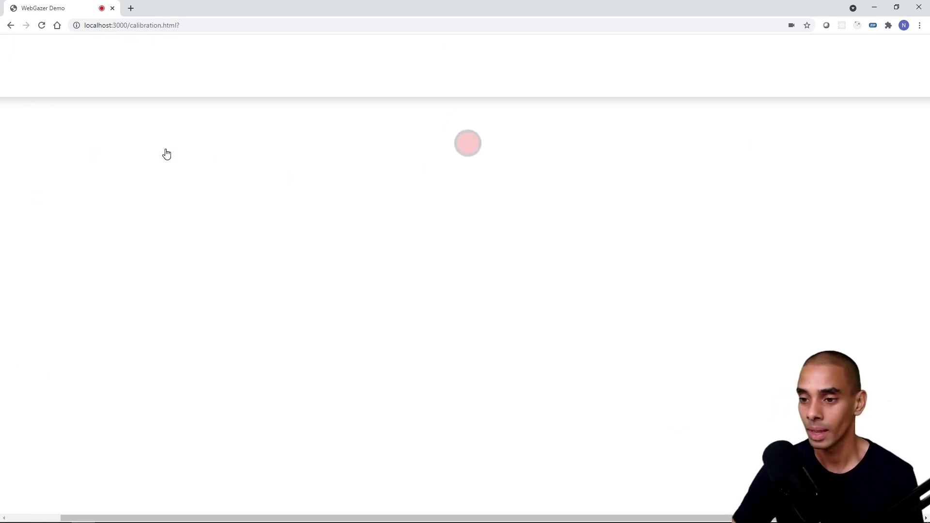
scroll(166, 153, "right", 5)
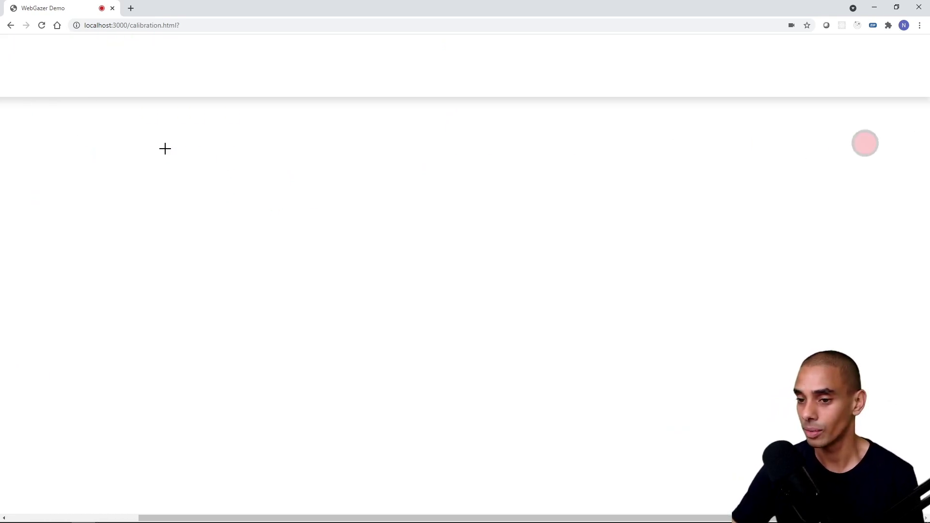
scroll(165, 149, "left", 10)
scroll(166, 151, "down", 5)
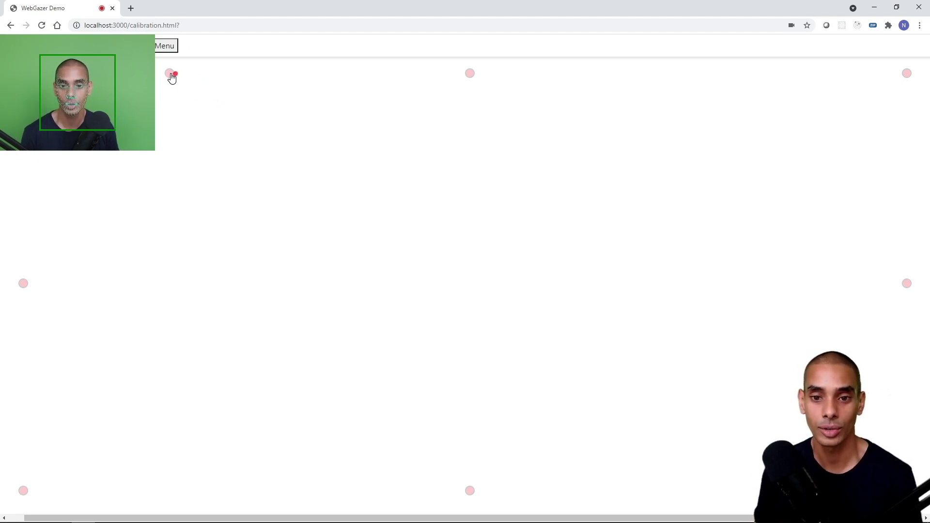
left_click(169, 74)
left_click(170, 74)
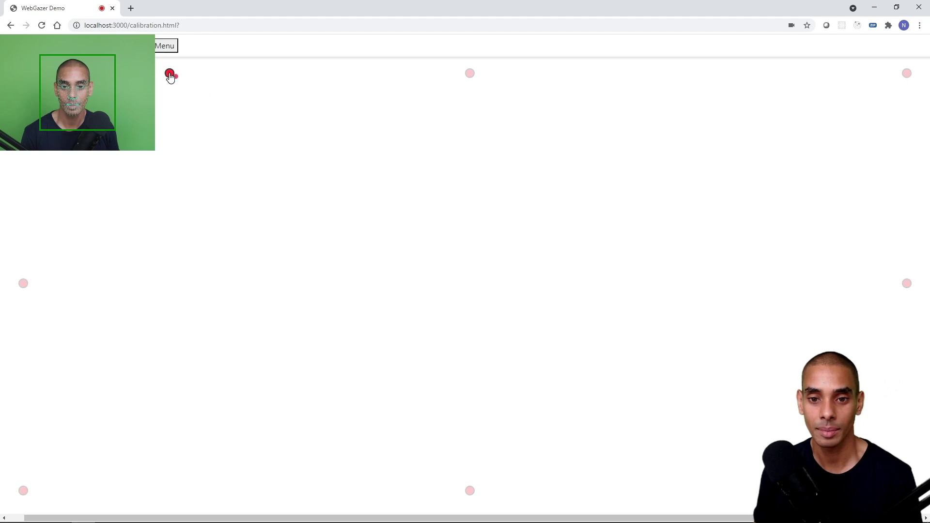
left_click(170, 73)
left_click(170, 73)
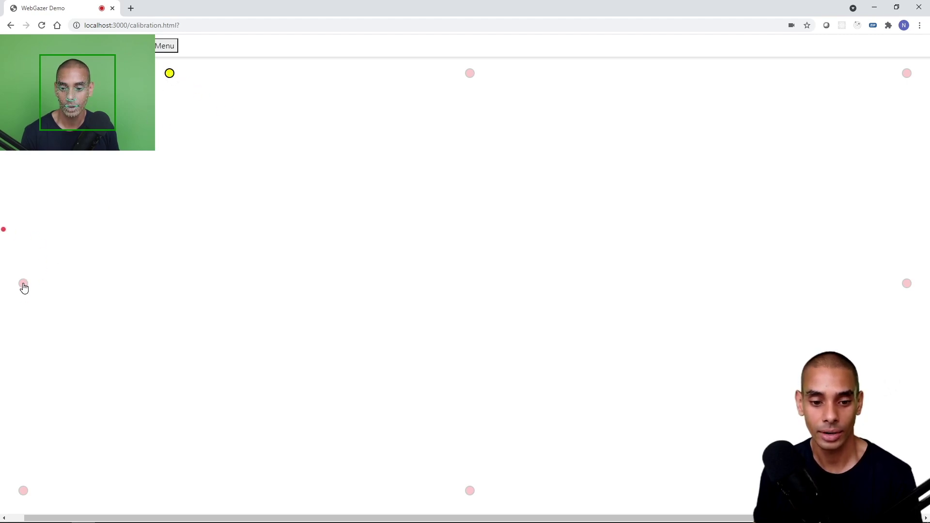
Calibrate the middle-left and lower-left points, selecting each five times
left_click(23, 284)
left_click(23, 285)
left_click(23, 284)
left_click(23, 284)
left_click(24, 284)
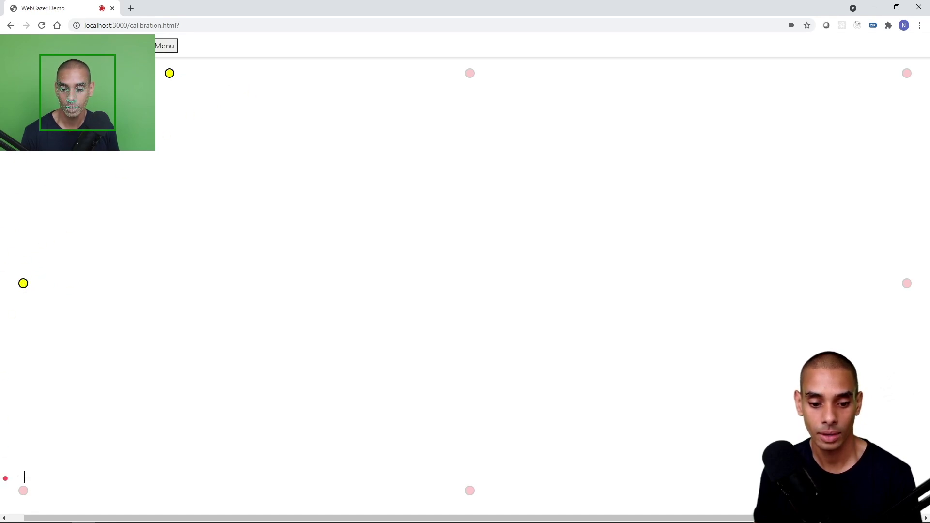
left_click(23, 492)
left_click(23, 492)
left_click(23, 492)
left_click(23, 492)
left_click(23, 492)
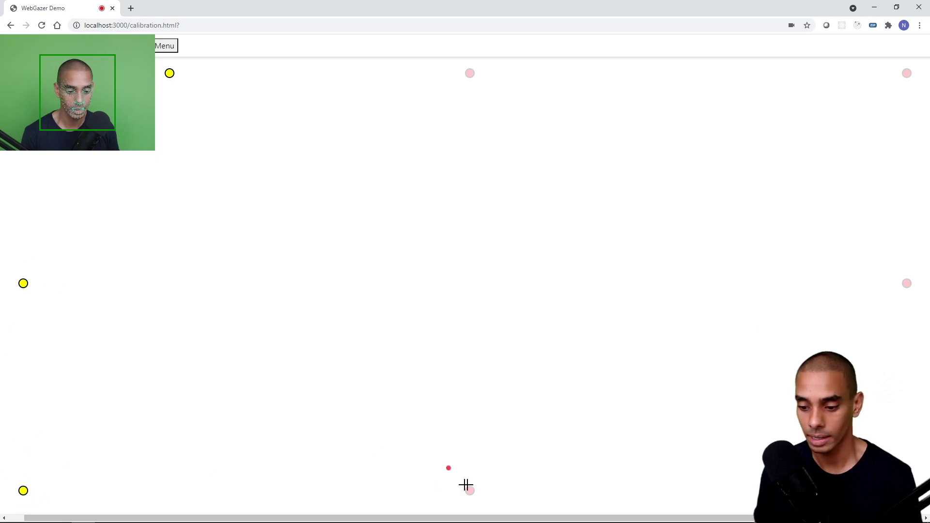
Calibrate the lower-middle and middle-right points, selecting each five times
left_click(470, 492)
left_click(470, 492)
left_click(470, 492)
left_click(469, 492)
left_click(469, 492)
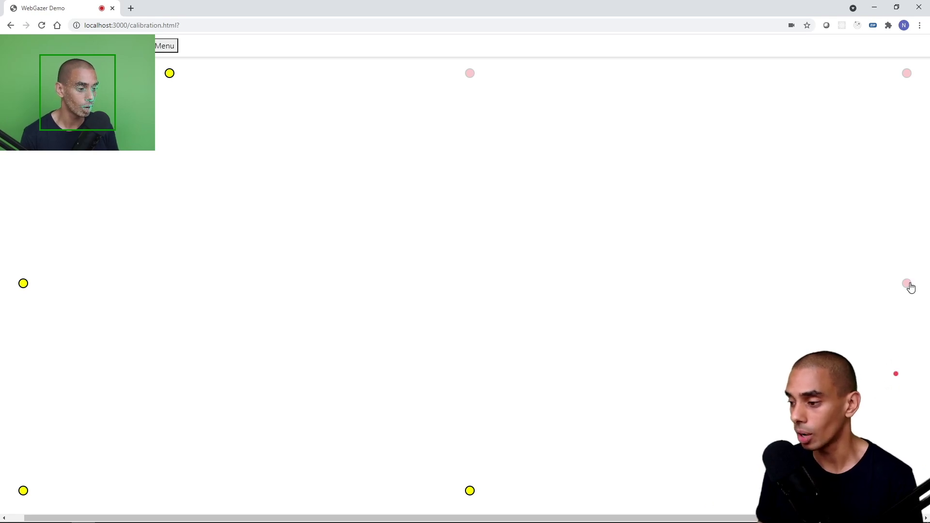
left_click(908, 285)
left_click(908, 284)
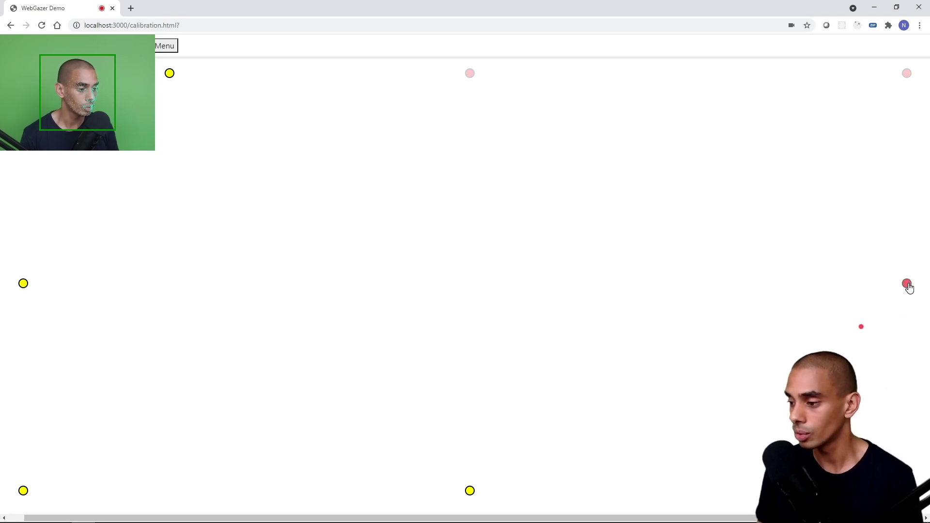
left_click(908, 284)
left_click(908, 285)
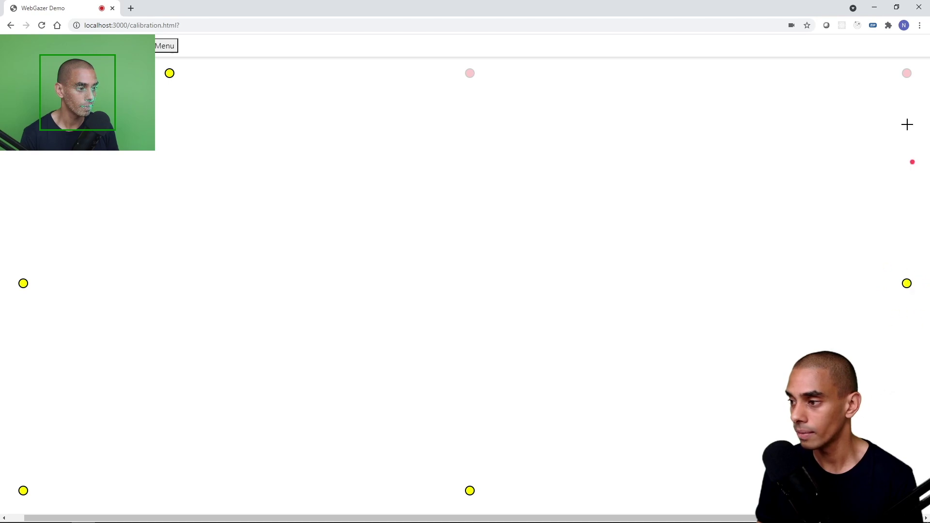
Calibrate the upper-right and upper-middle points, selecting each five times
left_click(907, 73)
left_click(907, 73)
left_click(908, 73)
left_click(907, 73)
left_click(907, 73)
left_click(907, 73)
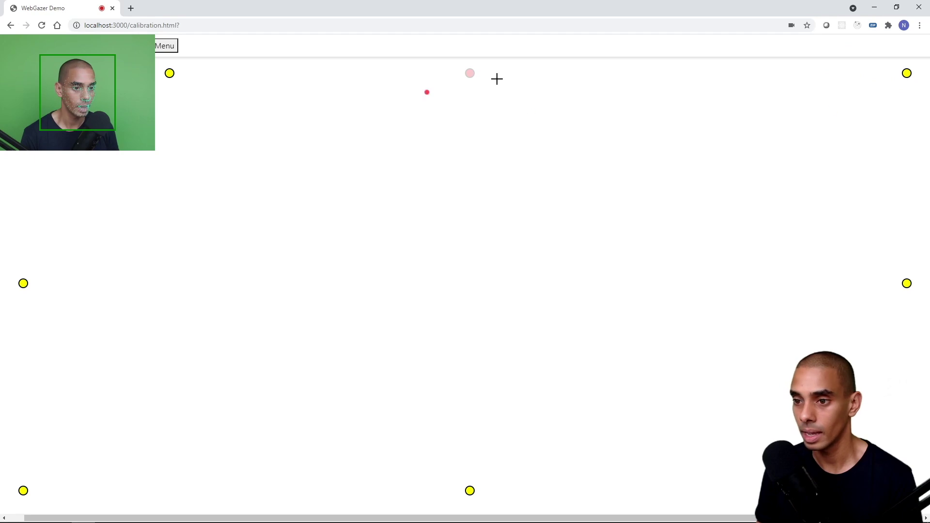
left_click(471, 74)
left_click(471, 74)
left_click(470, 73)
left_click(471, 73)
left_click(471, 74)
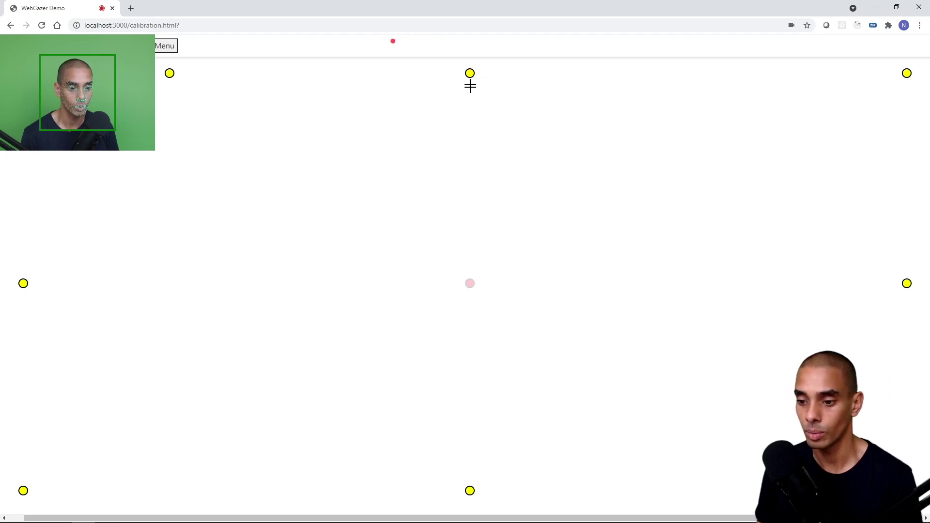
Calibrate the centre point with five selections, run the five-second accuracy measurement and accept its result
left_click(471, 284)
left_click(470, 284)
left_click(471, 284)
left_click(471, 284)
left_click(471, 284)
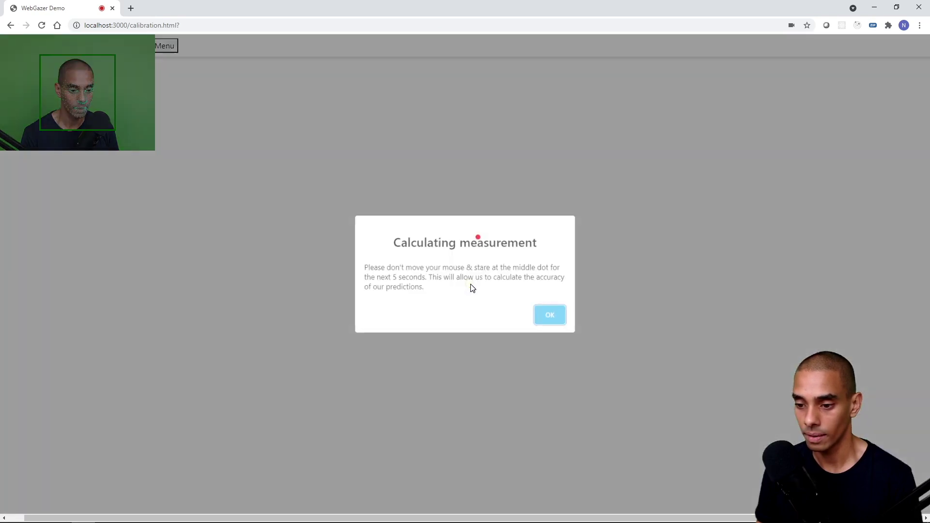
left_click(545, 318)
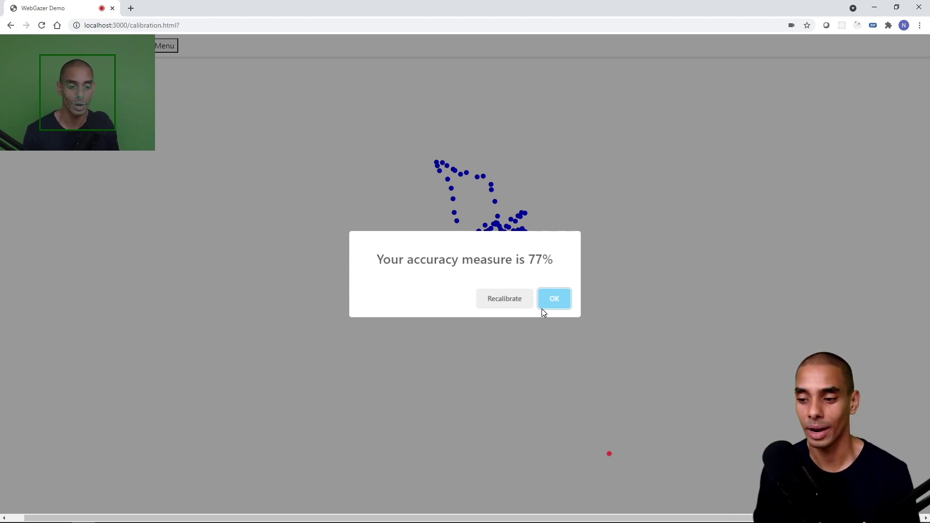
left_click(550, 307)
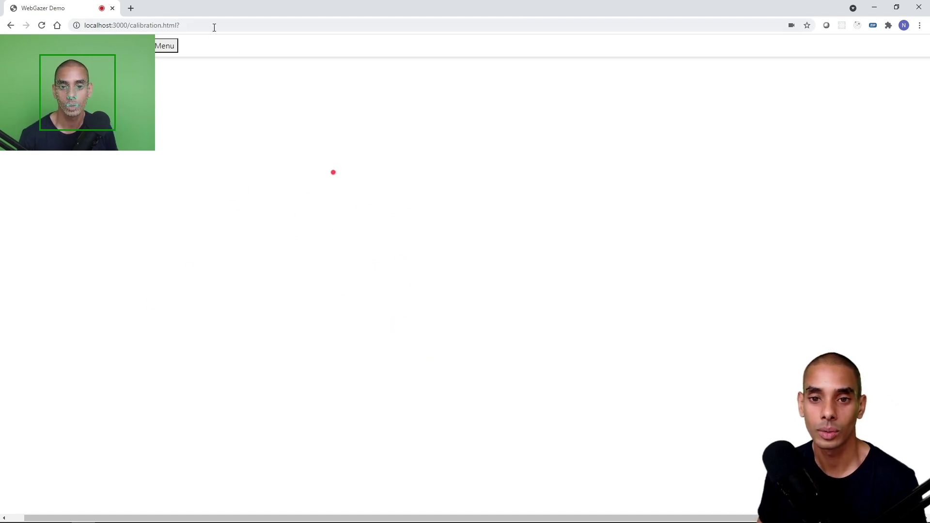
Start a recalibration of the eye tracking, accept the instructions and collapse the demo's options
left_click(167, 46)
left_click(205, 71)
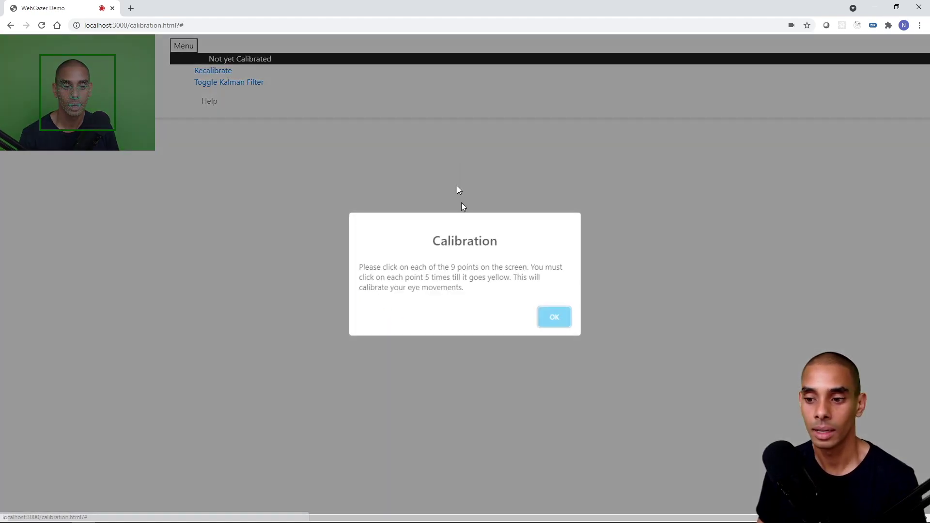
left_click(551, 320)
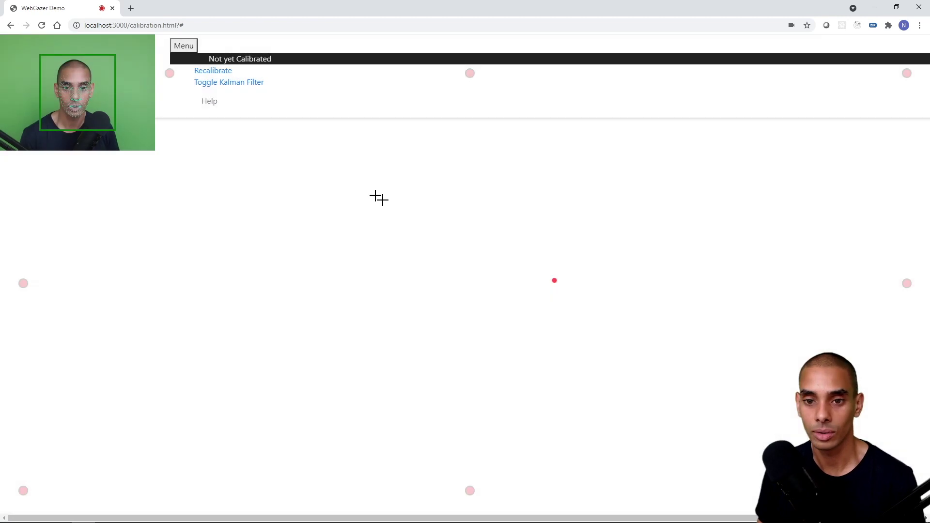
left_click(183, 45)
Recalibrate the upper-left and upper-middle points, selecting each five times
left_click(170, 74)
left_click(169, 73)
left_click(170, 74)
left_click(169, 74)
left_click(170, 73)
left_click(470, 73)
left_click(470, 74)
left_click(470, 74)
left_click(470, 74)
left_click(470, 73)
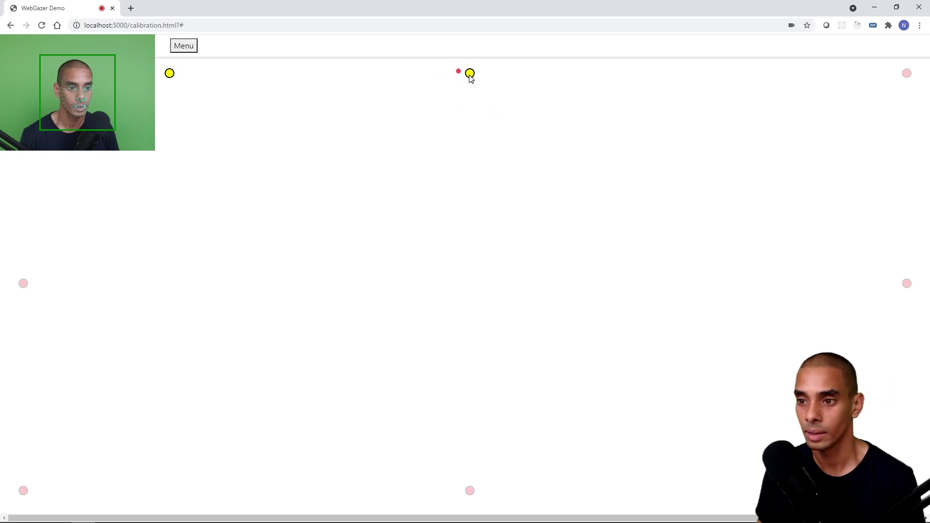
Recalibrate the upper-right and middle-right points, selecting each five times
left_click(906, 75)
left_click(906, 74)
left_click(906, 75)
left_click(906, 74)
left_click(905, 74)
left_click(907, 284)
left_click(907, 284)
left_click(907, 284)
left_click(907, 284)
left_click(907, 283)
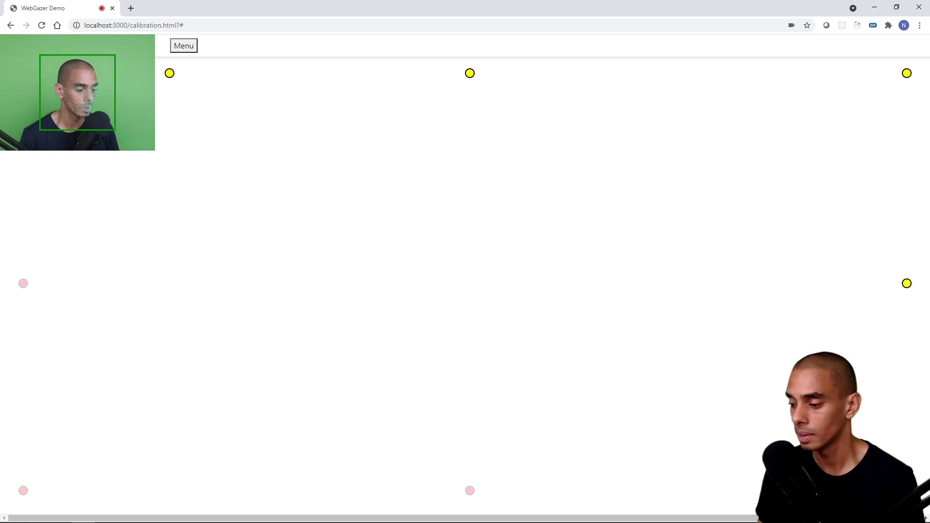
Recalibrate the lower-middle, lower-left and middle-left points, selecting each repeatedly until it turns yellow
left_click(470, 491)
left_click(470, 492)
left_click(470, 491)
left_click(470, 491)
left_click(470, 492)
left_click(23, 492)
left_click(23, 492)
left_click(23, 491)
left_click(24, 286)
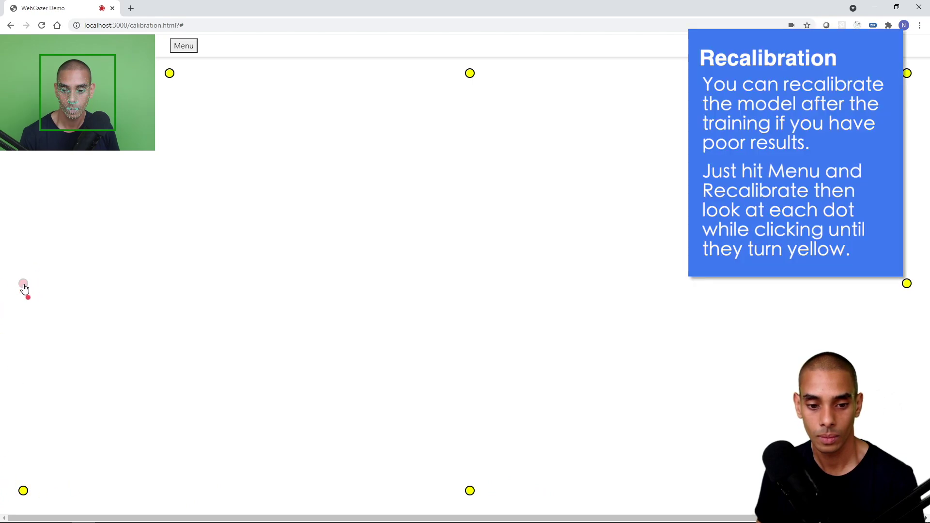
left_click(24, 287)
left_click(24, 286)
Recalibrate the centre point with five selections, then run the accuracy measurement and accept its result
left_click(469, 286)
left_click(470, 286)
left_click(470, 286)
left_click(471, 286)
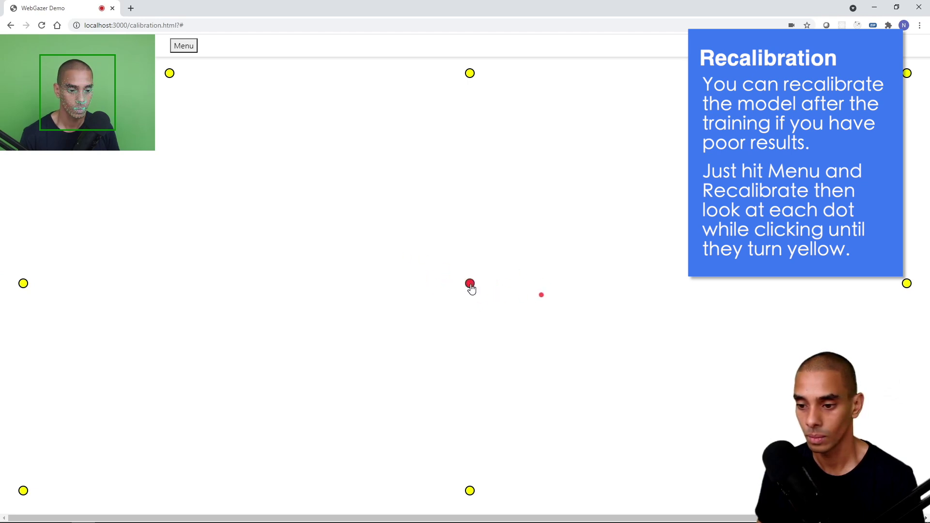
left_click(470, 286)
left_click(558, 318)
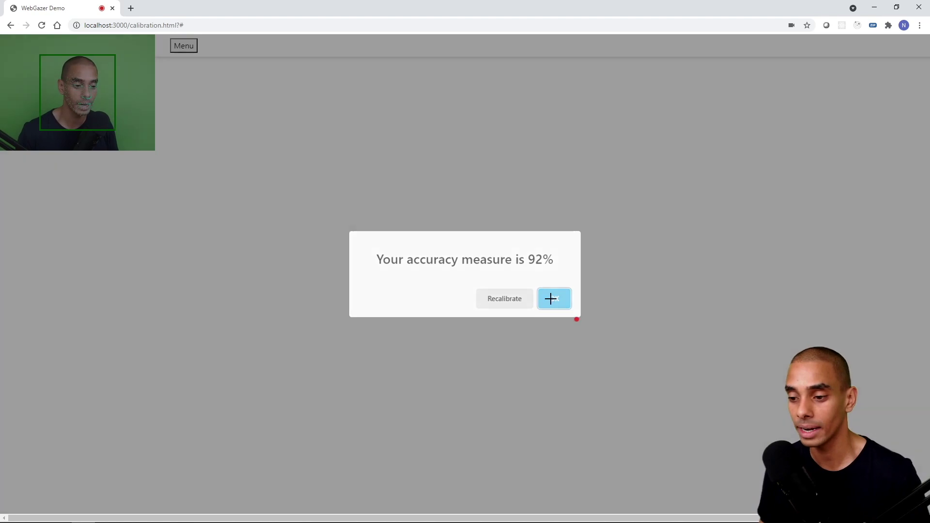
left_click(554, 299)
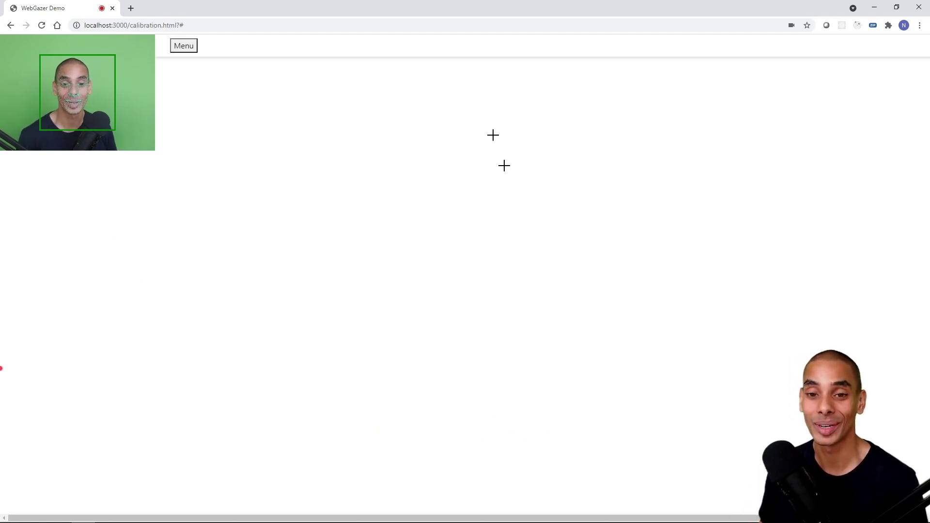
Expand the calibration demo's options, return to the WebGazer examples page and open the Ball Collision Game live demo
left_click(184, 45)
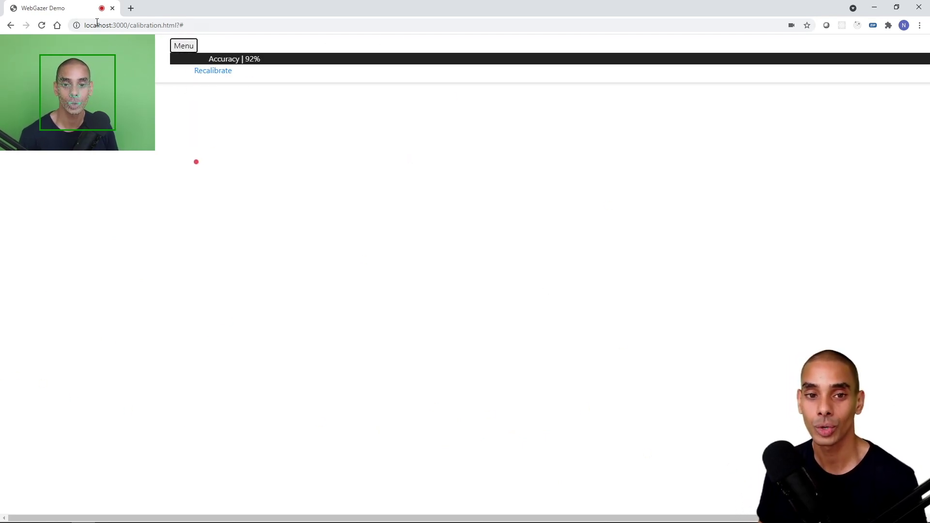
left_click(10, 27)
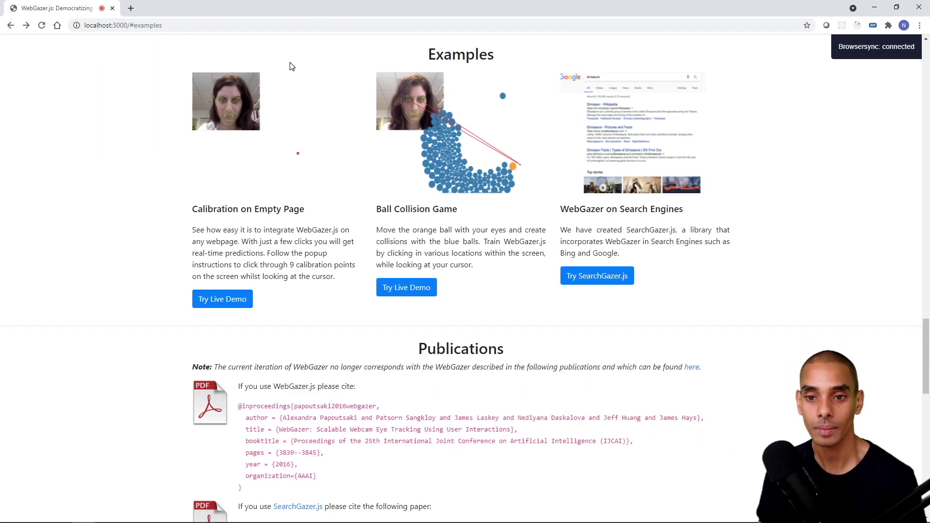
scroll(468, 189, "up", 2)
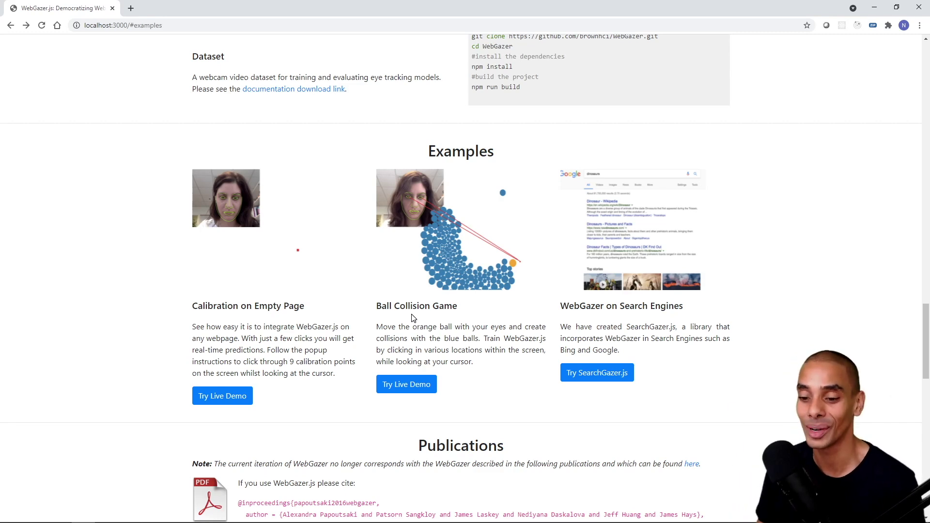
left_click(410, 394)
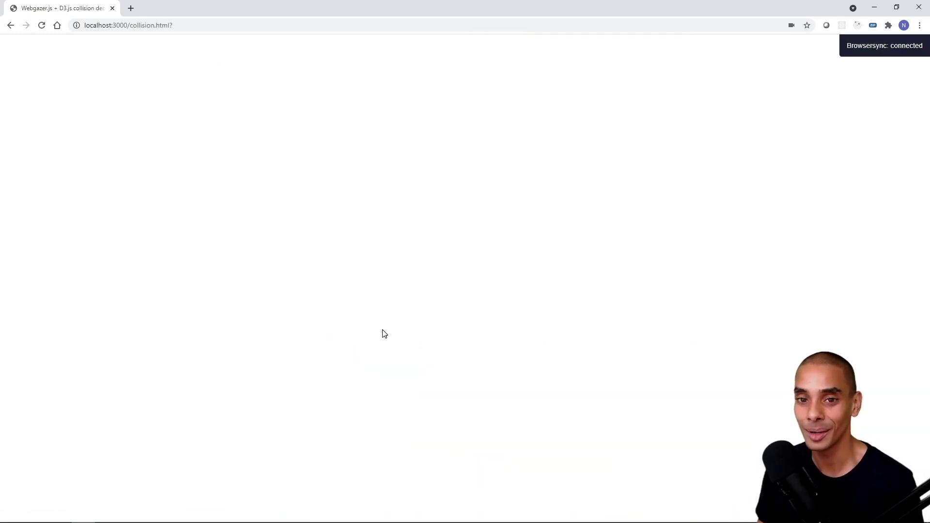